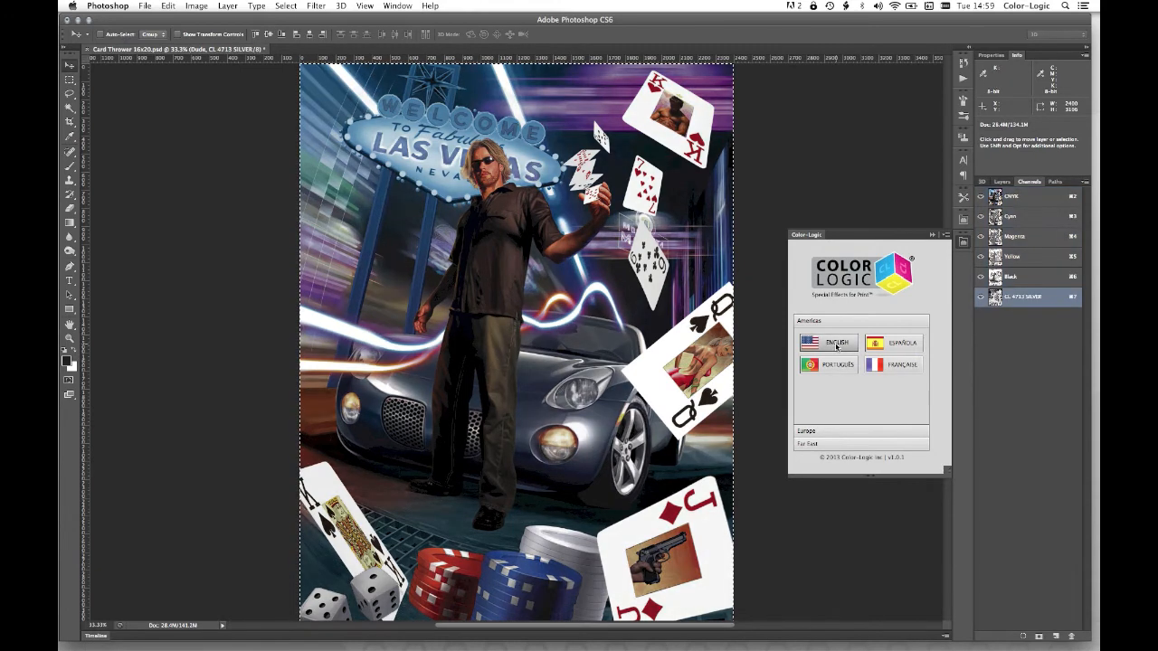
- Collapse the Color-Logic panel and preview the CL 4713 SILVER channel on its own before restoring the CMYK channels
{"action": "left_click", "coordinate": [931, 235]}
{"action": "left_click", "coordinate": [979, 196]}
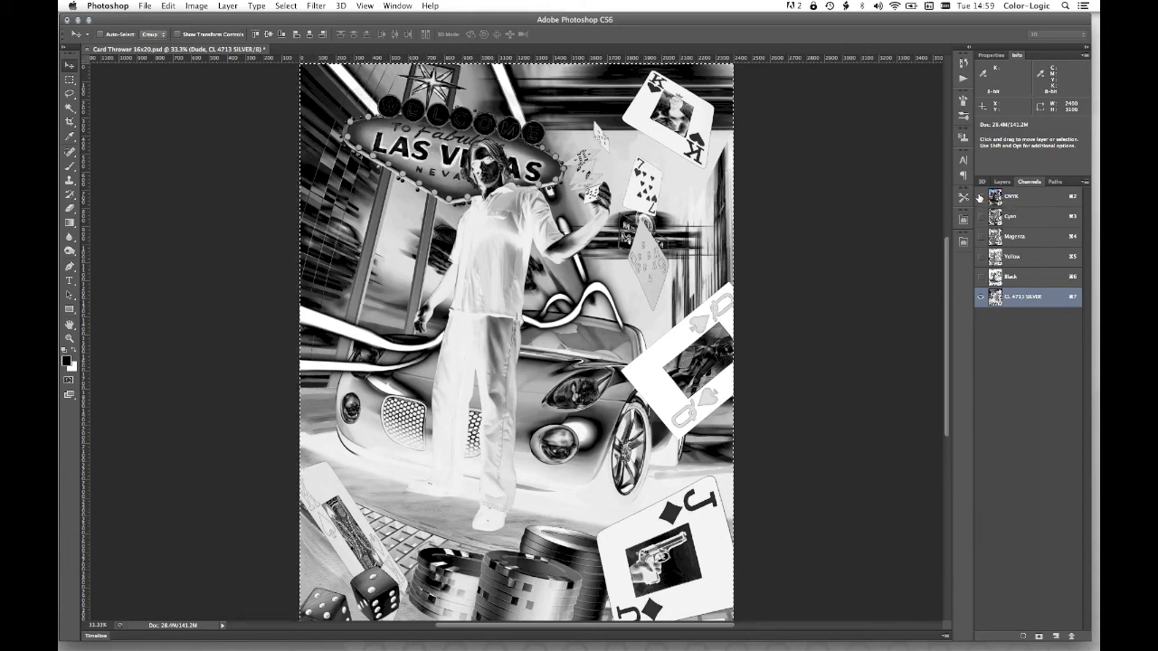
{"action": "left_click", "coordinate": [980, 196]}
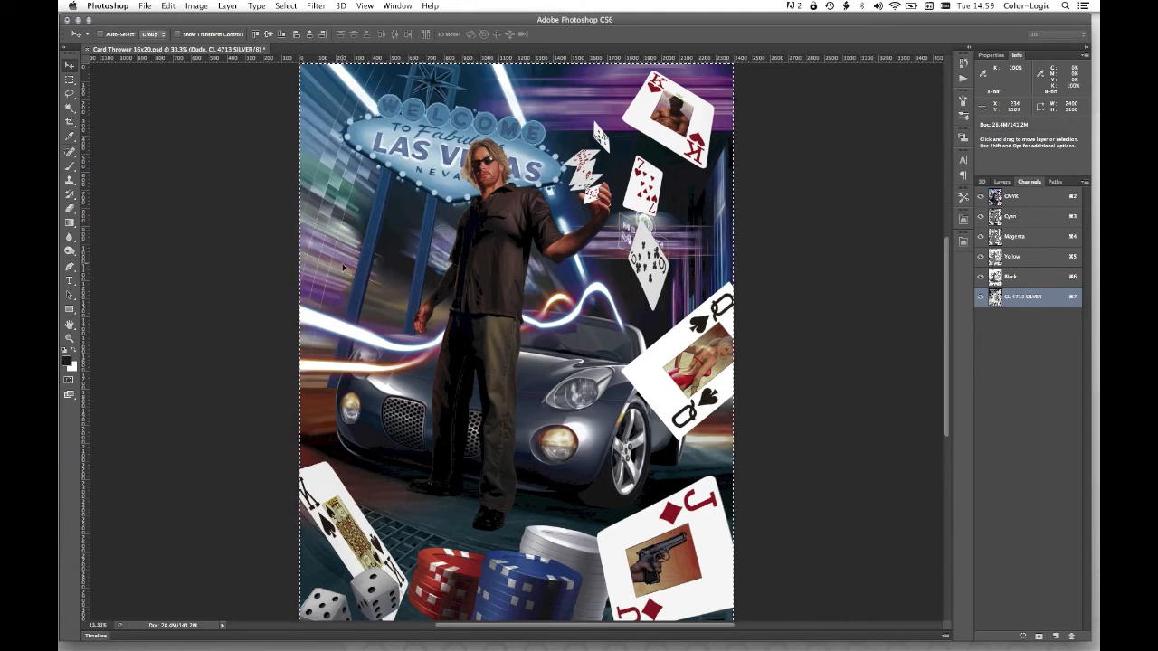
- Load a combined selection from the outlines of the dice, chips, dude, neon and car layers
{"action": "left_click", "coordinate": [1002, 181]}
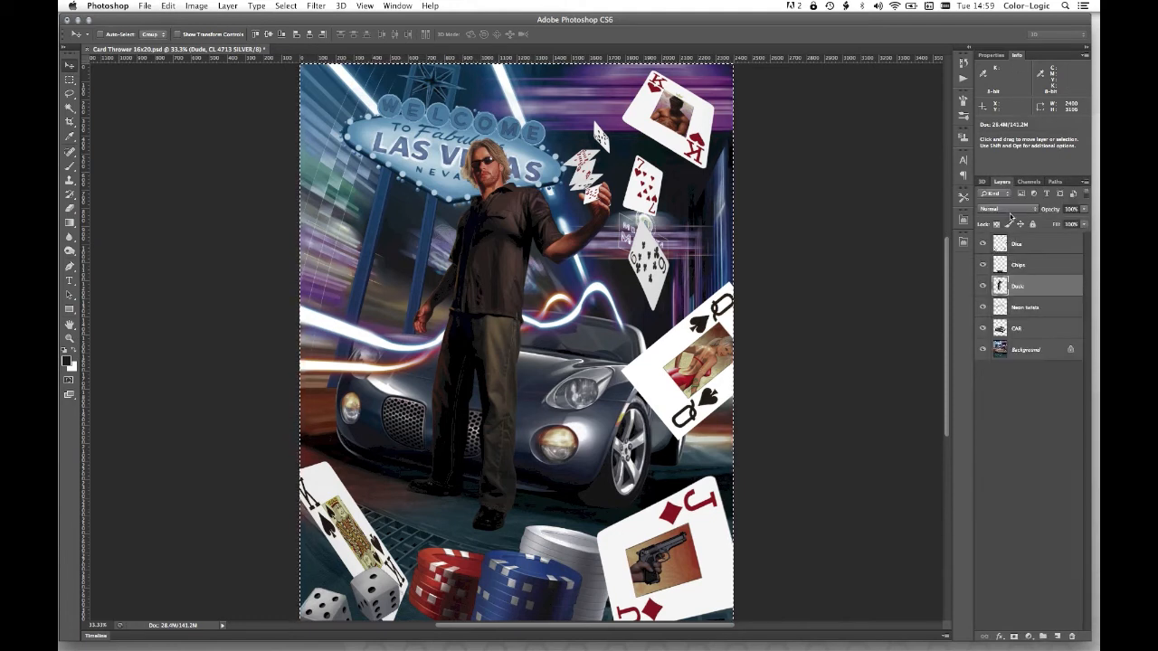
{"action": "left_click", "coordinate": [1005, 247], "text": "super"}
{"action": "left_click", "coordinate": [1006, 267], "text": "shift+super"}
{"action": "left_click", "coordinate": [1005, 287], "text": "shift+super"}
{"action": "left_click", "coordinate": [1010, 307], "text": "shift+super"}
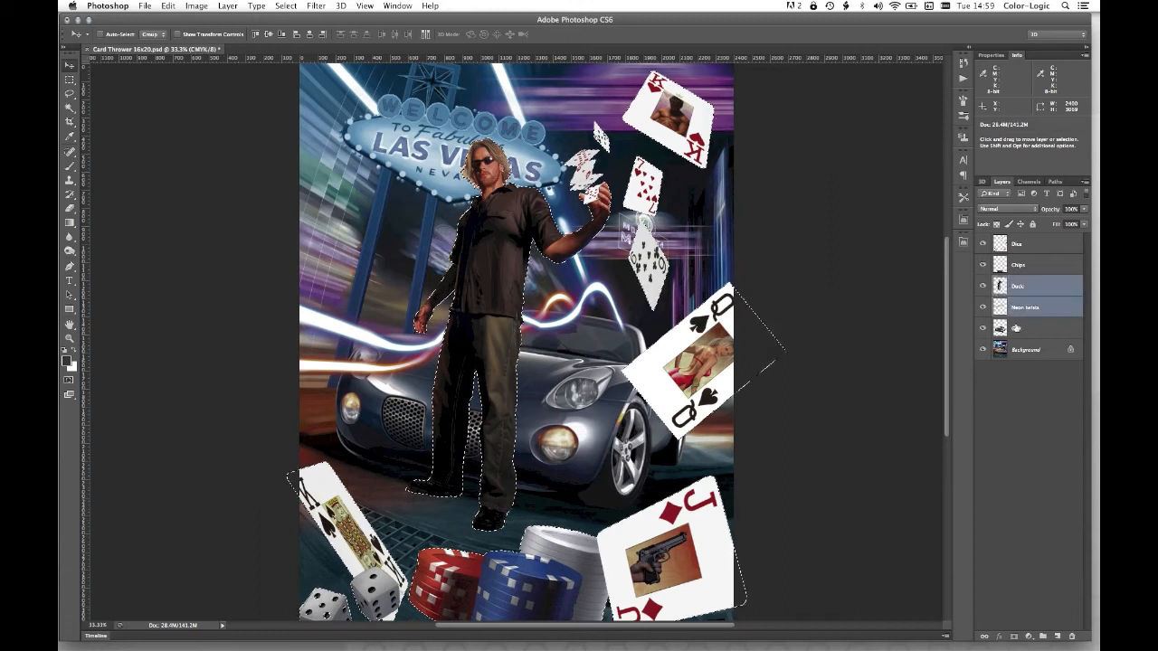
{"action": "left_click", "coordinate": [1014, 328], "text": "shift+super"}
{"action": "left_click", "coordinate": [1003, 246], "text": "super"}
{"action": "left_click", "coordinate": [1001, 265], "text": "shift+super"}
{"action": "left_click", "coordinate": [1003, 288], "text": "shift+super"}
{"action": "left_click", "coordinate": [1002, 328], "text": "shift+super"}
{"action": "left_click", "coordinate": [1003, 309], "text": "alt+super"}
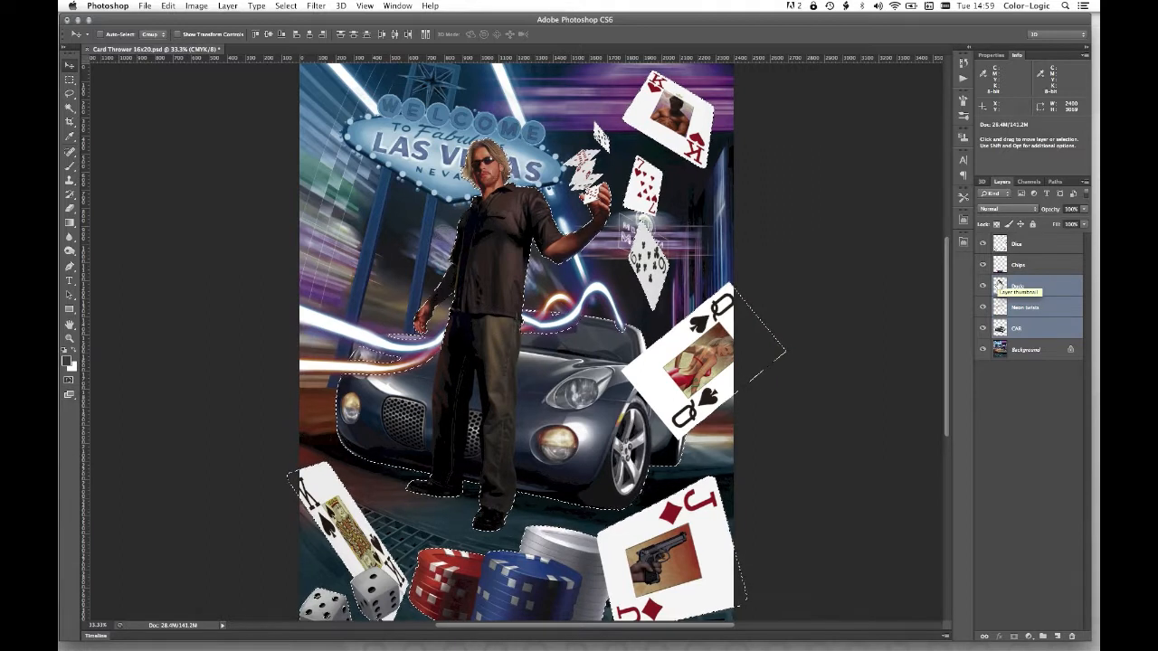
- Delete the selected areas from the CL 4713 SILVER channel, deselect, and show the CMYK channels again
{"action": "left_click", "coordinate": [1028, 181]}
{"action": "left_click", "coordinate": [1023, 297]}
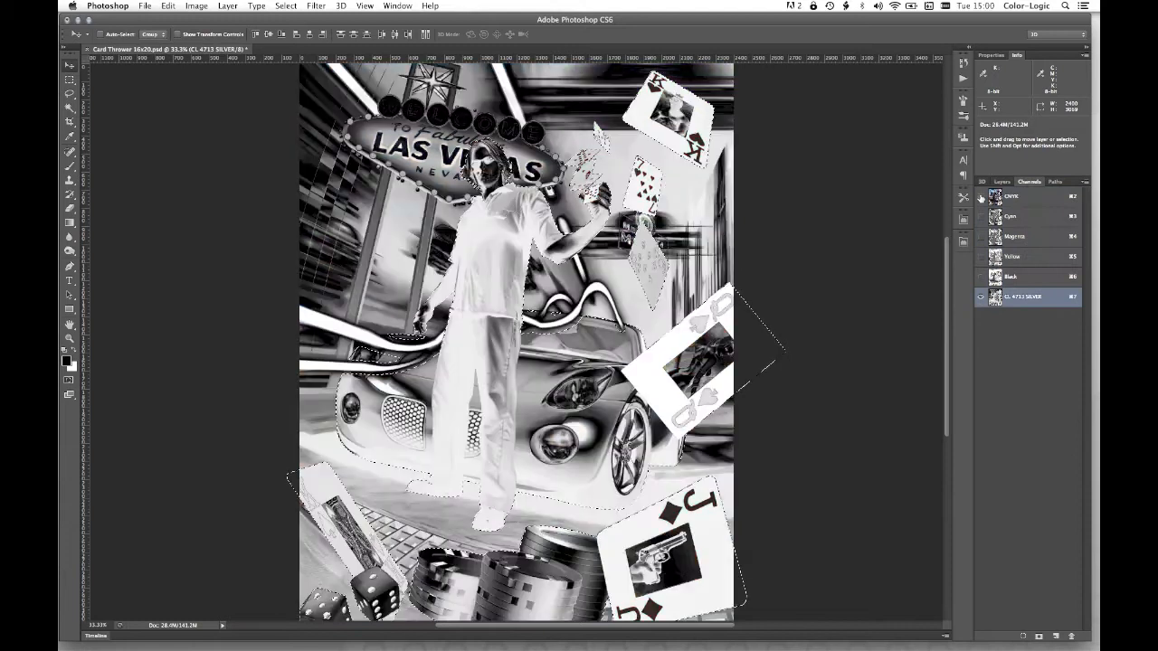
{"action": "key", "text": "Delete"}
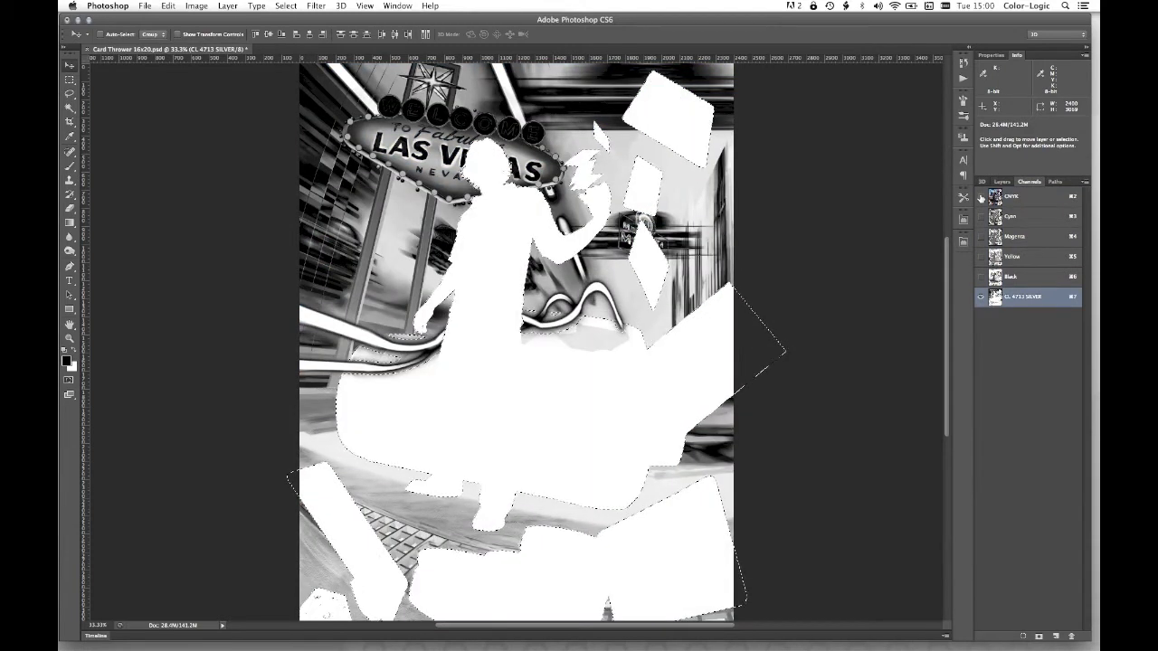
{"action": "key", "text": "super+d"}
{"action": "left_click", "coordinate": [980, 196]}
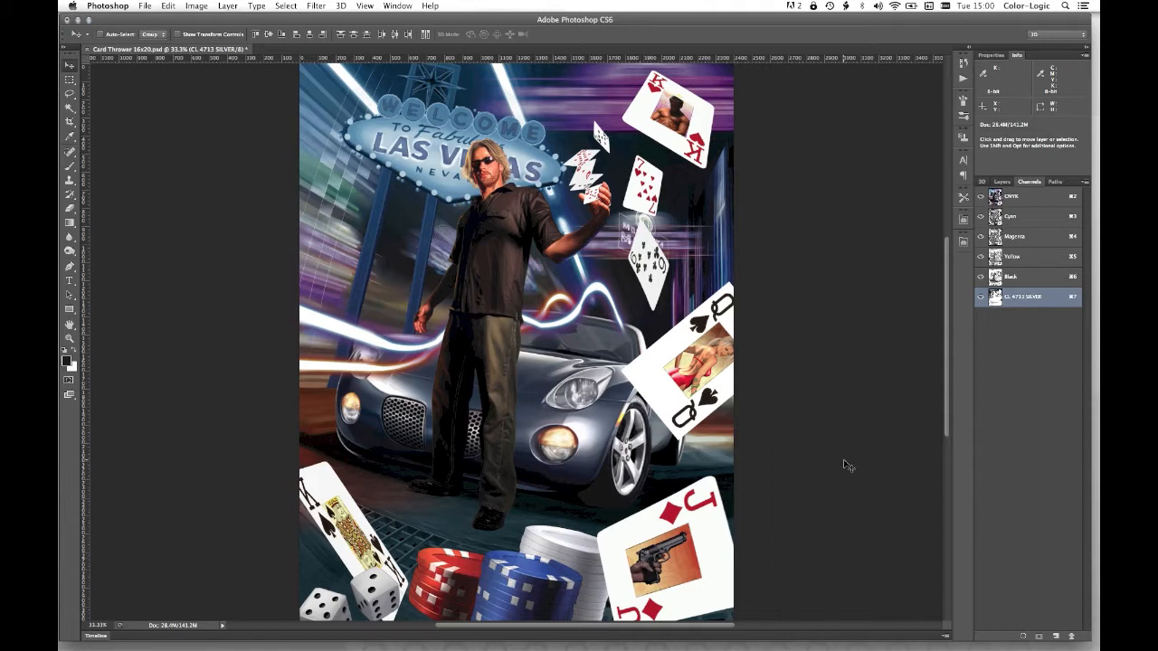
- Save the image as the TIFF file Card Thrower 16x20.tif with spot colors and LZW compression
{"action": "left_click", "coordinate": [146, 6]}
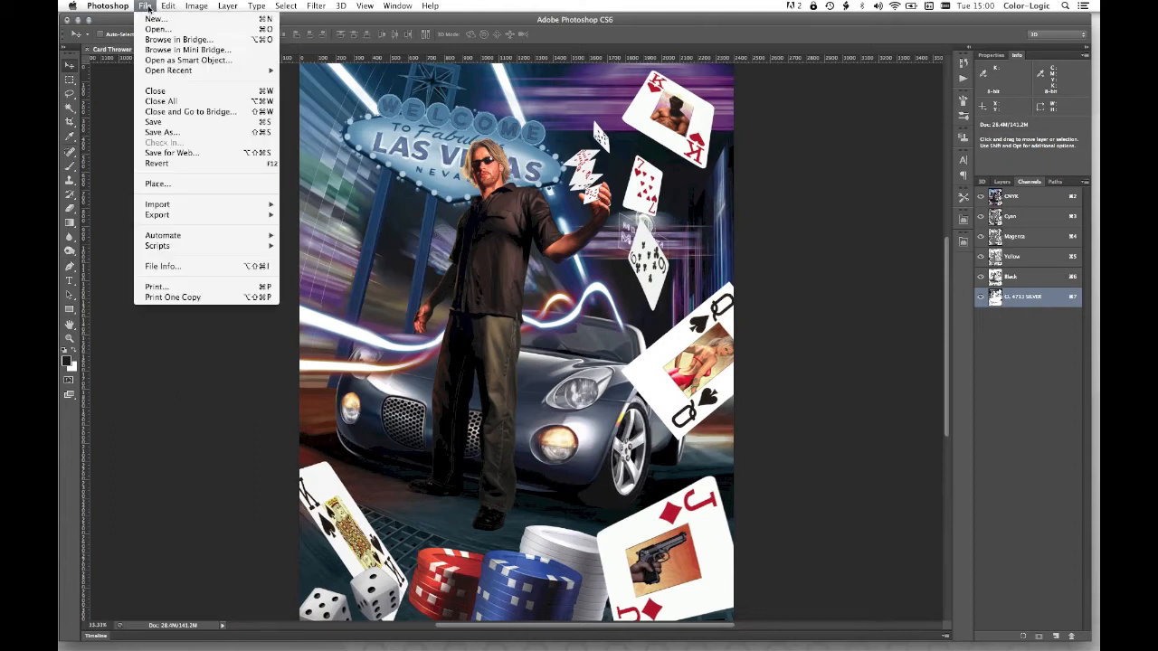
{"action": "left_click", "coordinate": [165, 132]}
{"action": "left_click", "coordinate": [552, 342]}
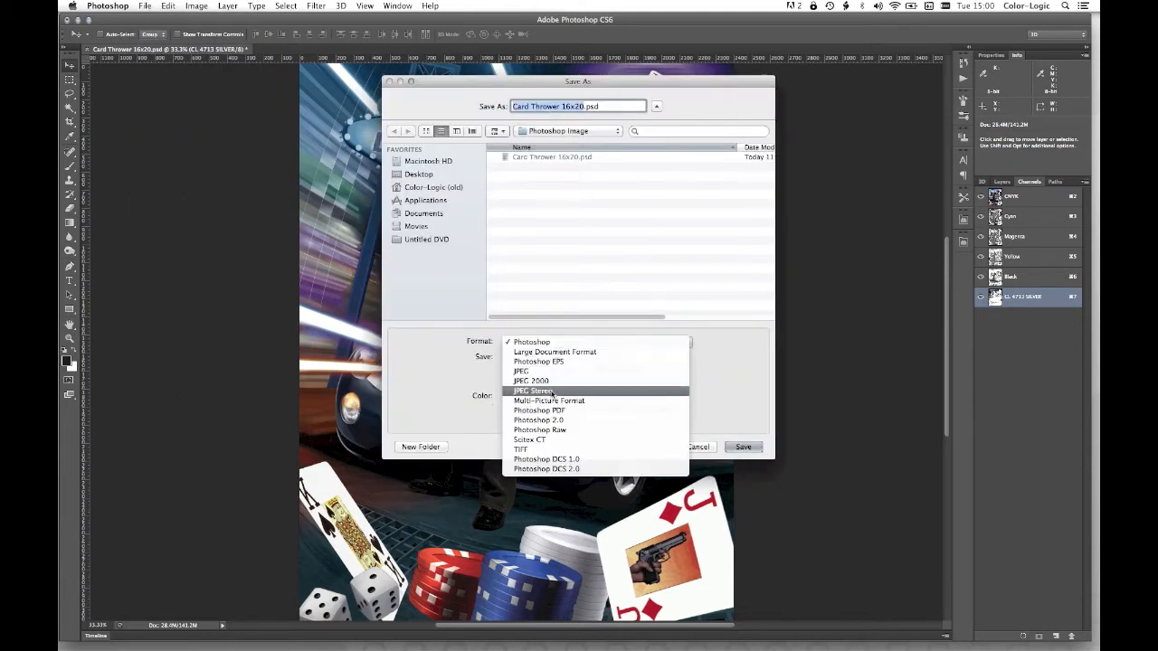
{"action": "left_click", "coordinate": [551, 450]}
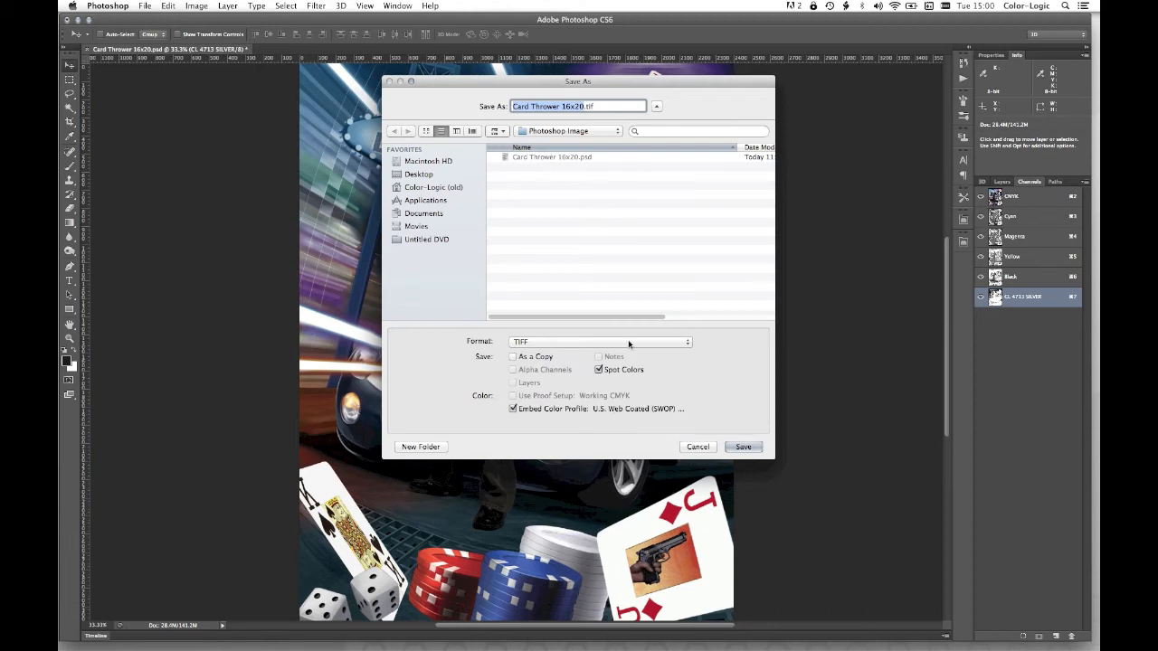
{"action": "left_click", "coordinate": [749, 447]}
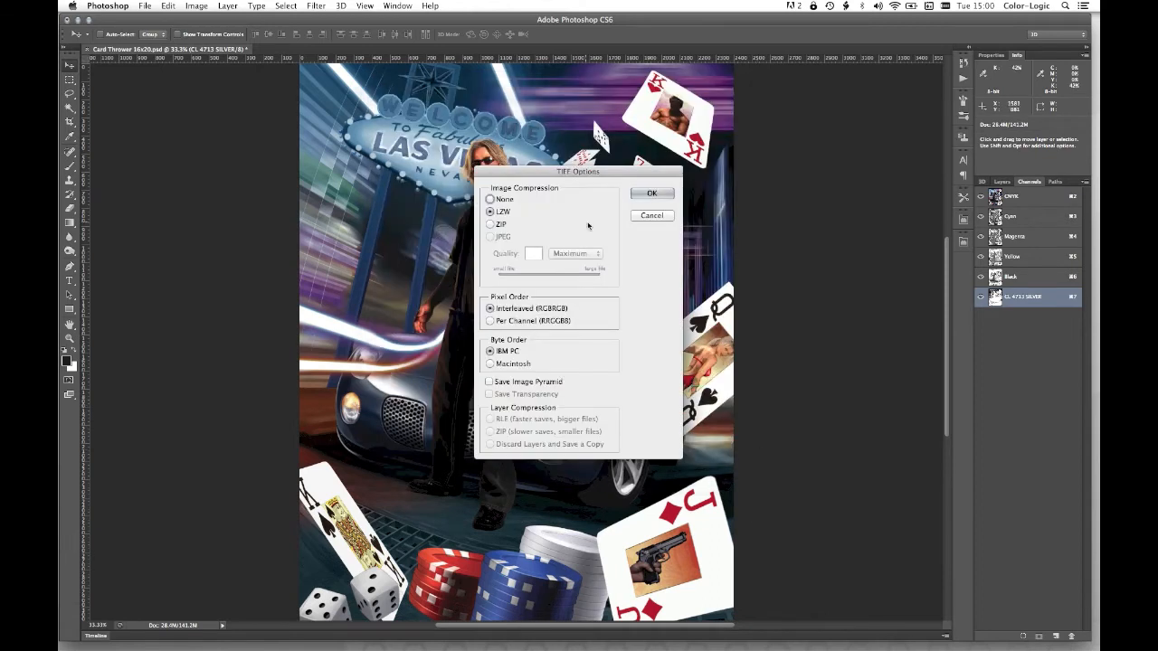
{"action": "left_click", "coordinate": [652, 192]}
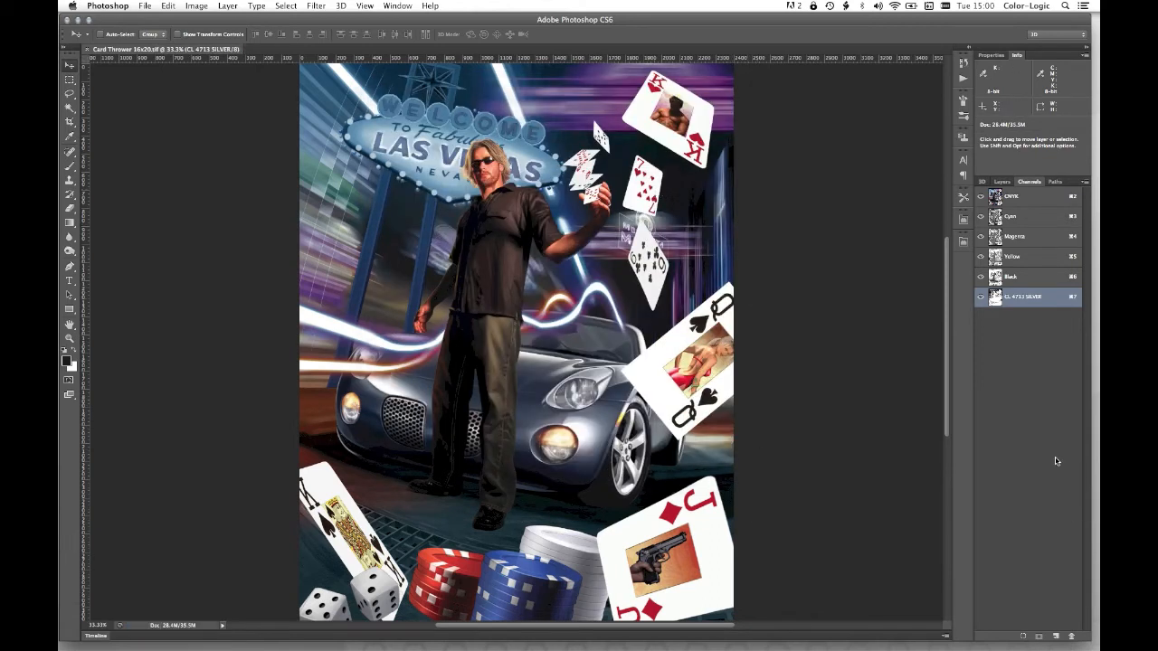
- Close the image, hide Photoshop and open Las Vegas Hustler.ai from the Illustrator File folder in Illustrator
{"action": "key", "text": "super+w"}
{"action": "key", "text": "super+h"}
{"action": "left_click", "coordinate": [668, 260]}
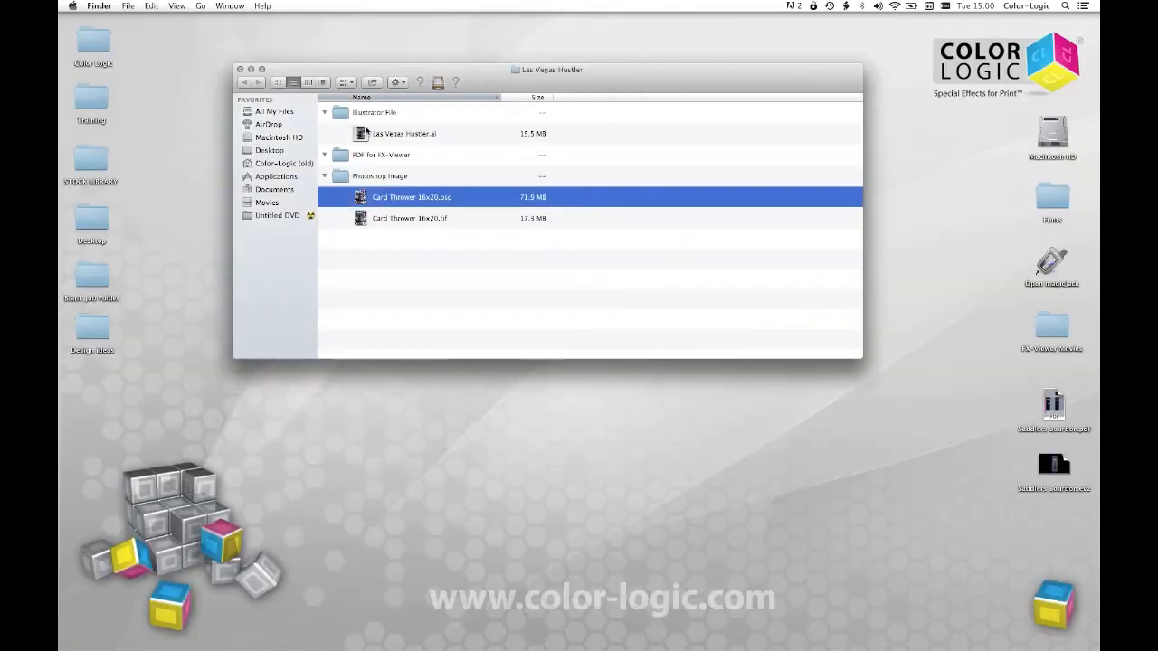
{"action": "double_click", "coordinate": [398, 133]}
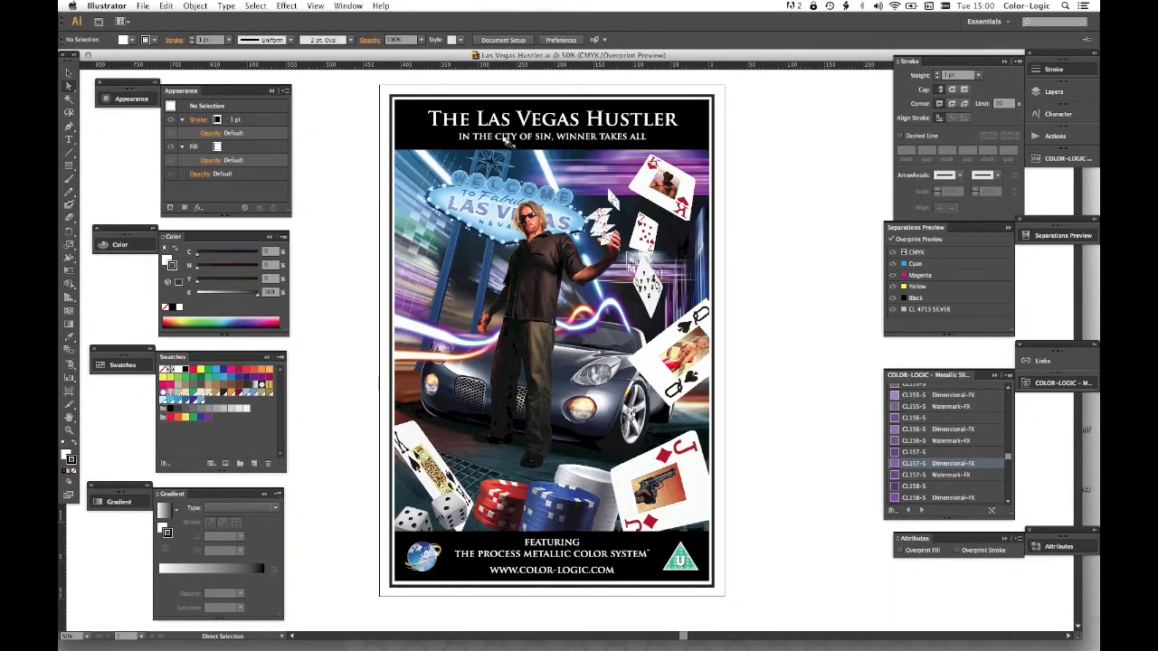
- Select the linked poster image, show its linked file, and check the CL 4713 SILVER separation with CMYK temporarily hidden
{"action": "left_click", "coordinate": [568, 238]}
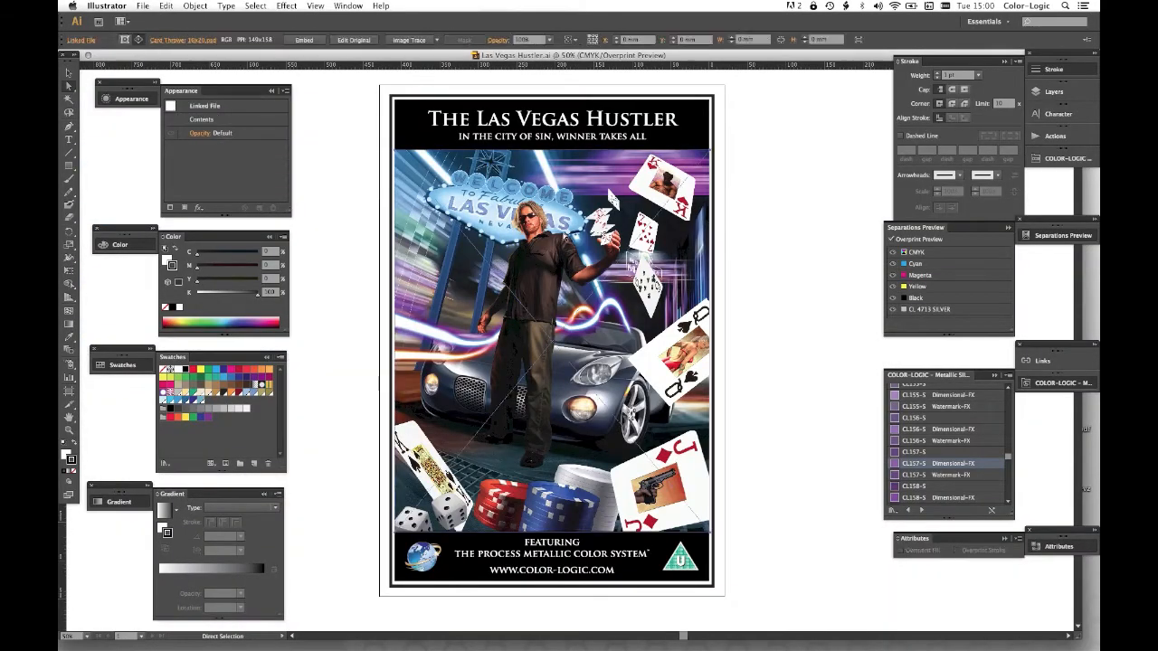
{"action": "left_click", "coordinate": [1054, 362]}
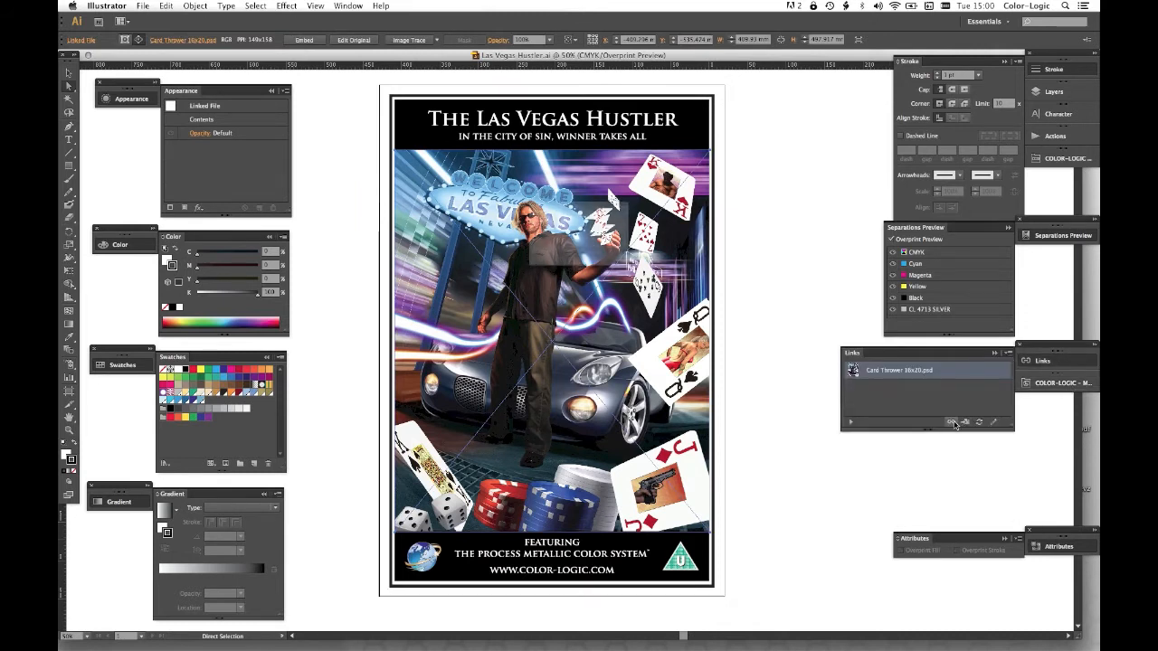
{"action": "left_click", "coordinate": [952, 421]}
{"action": "left_click", "coordinate": [695, 344]}
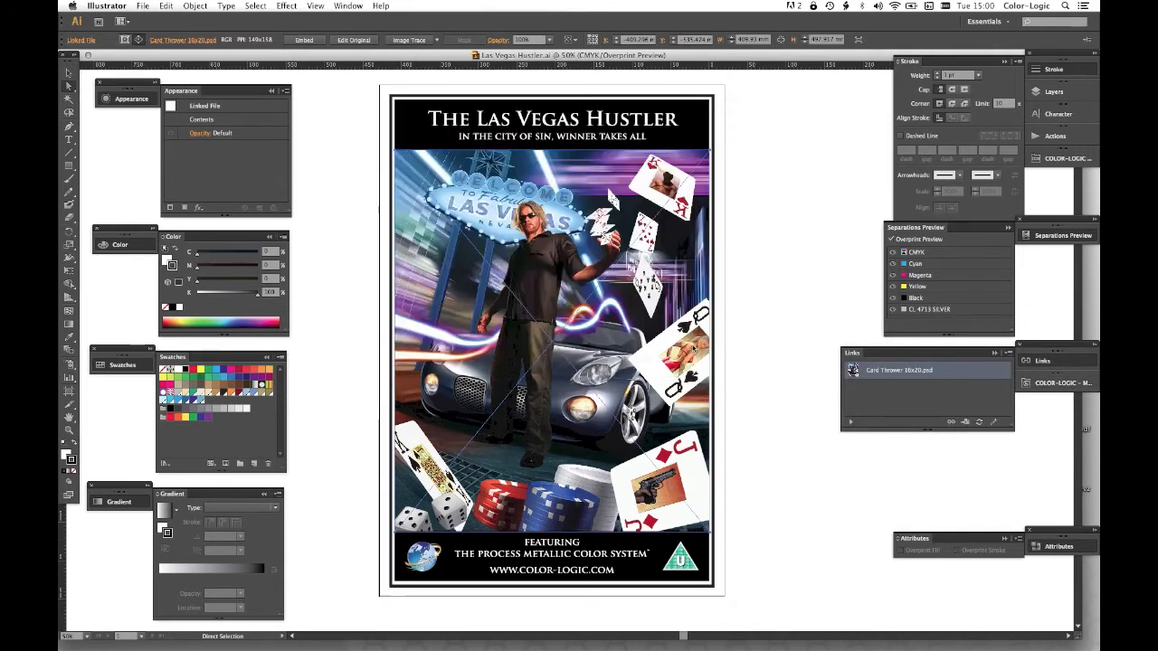
{"action": "left_click", "coordinate": [893, 252]}
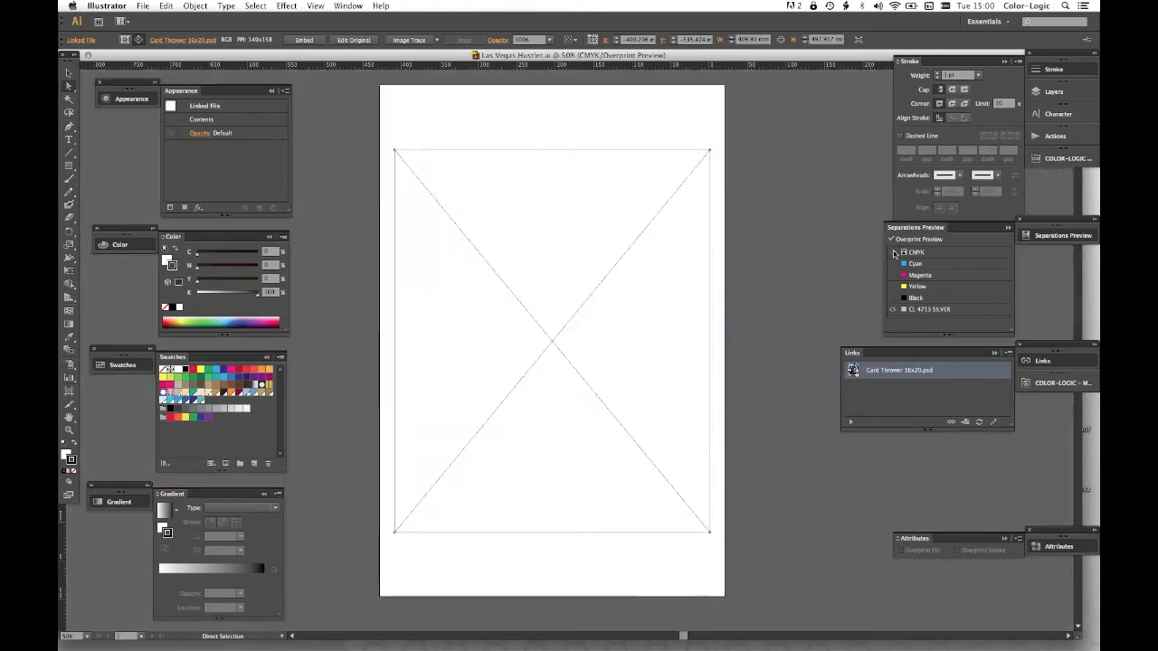
{"action": "left_click", "coordinate": [893, 252]}
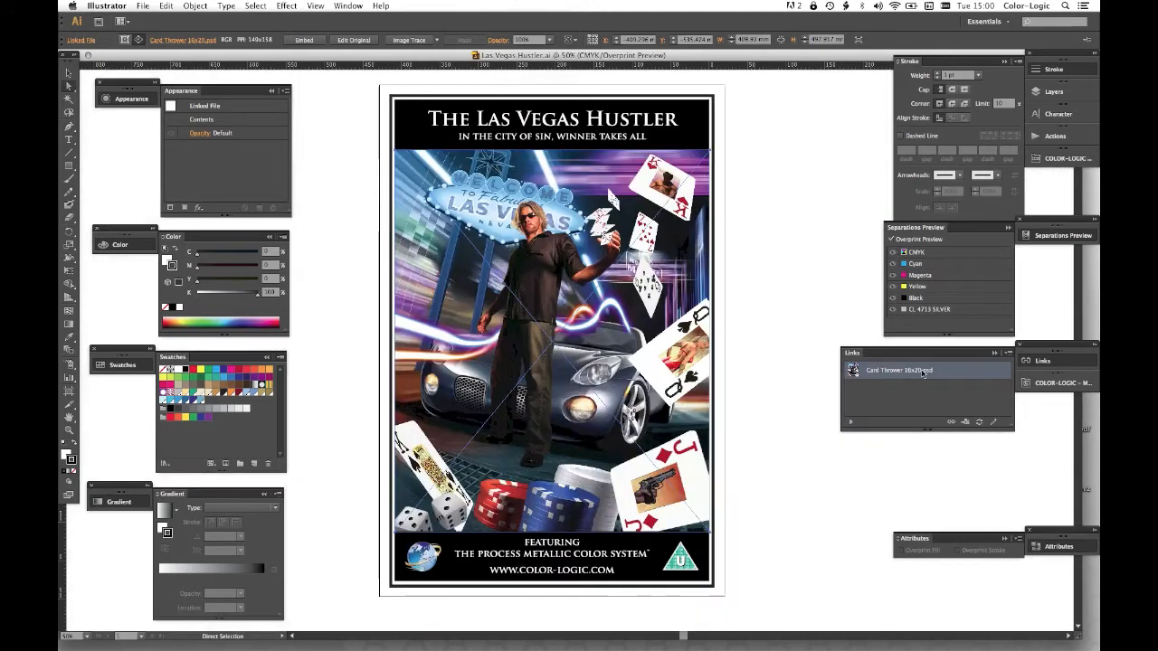
- Relink the poster image to Card Thrower 16x20.tif from the Las Vegas Hustler project's Photoshop Image folder
{"action": "left_click", "coordinate": [952, 421]}
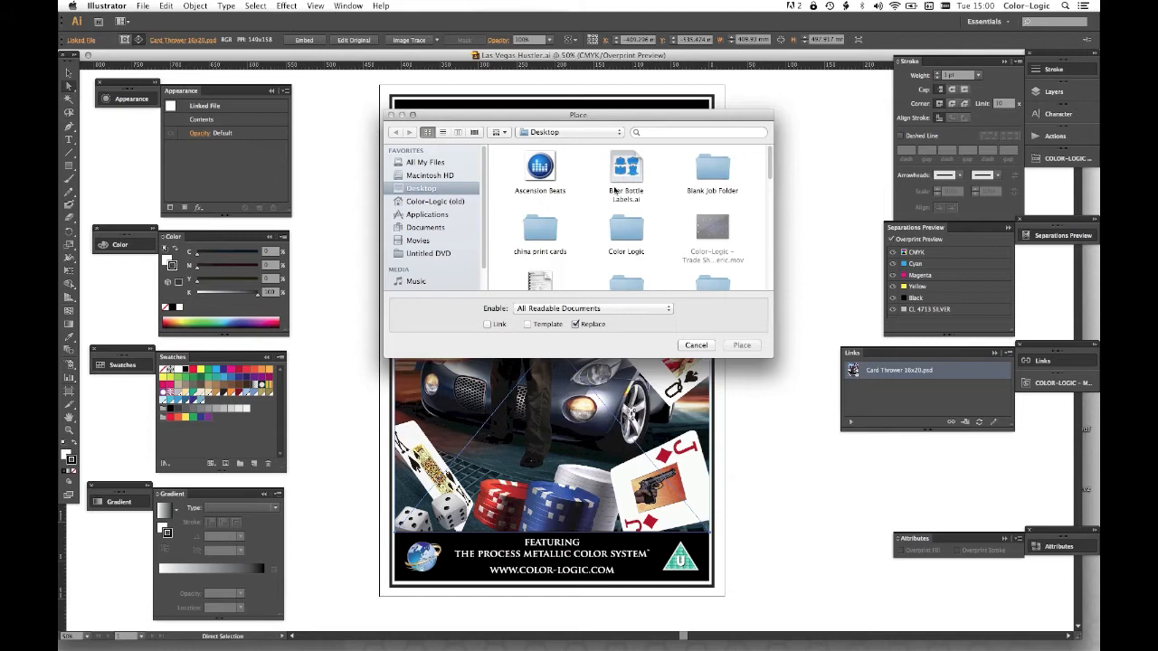
{"action": "type", "text": "las"}
{"action": "double_click", "coordinate": [557, 242]}
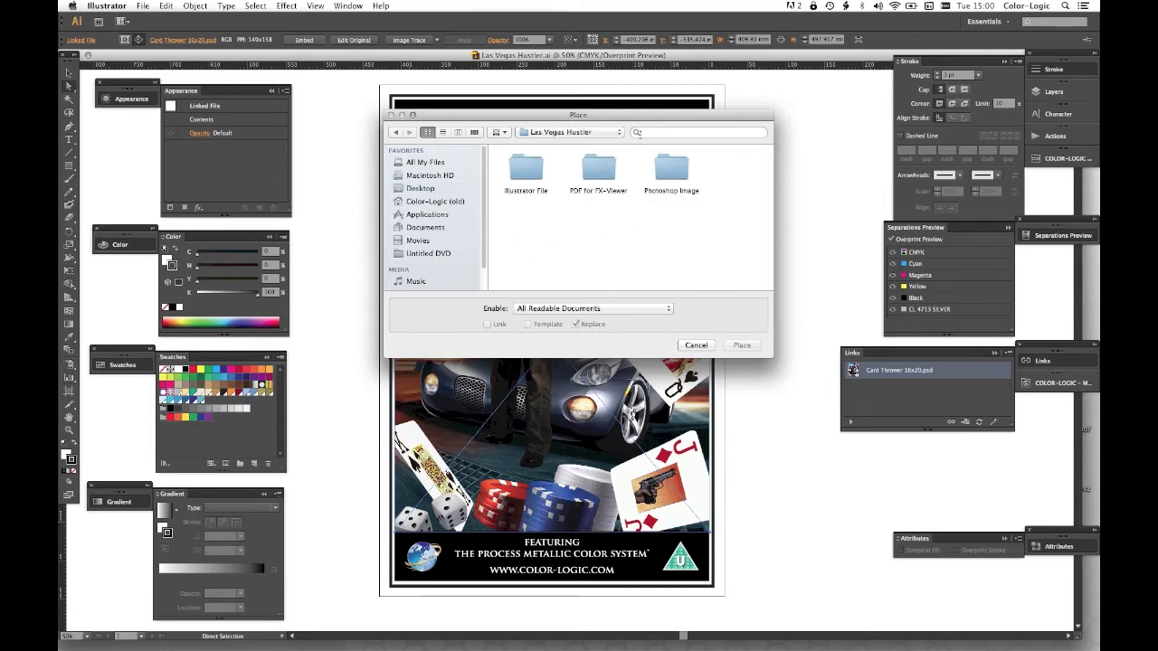
{"action": "double_click", "coordinate": [671, 170]}
{"action": "left_click", "coordinate": [598, 167]}
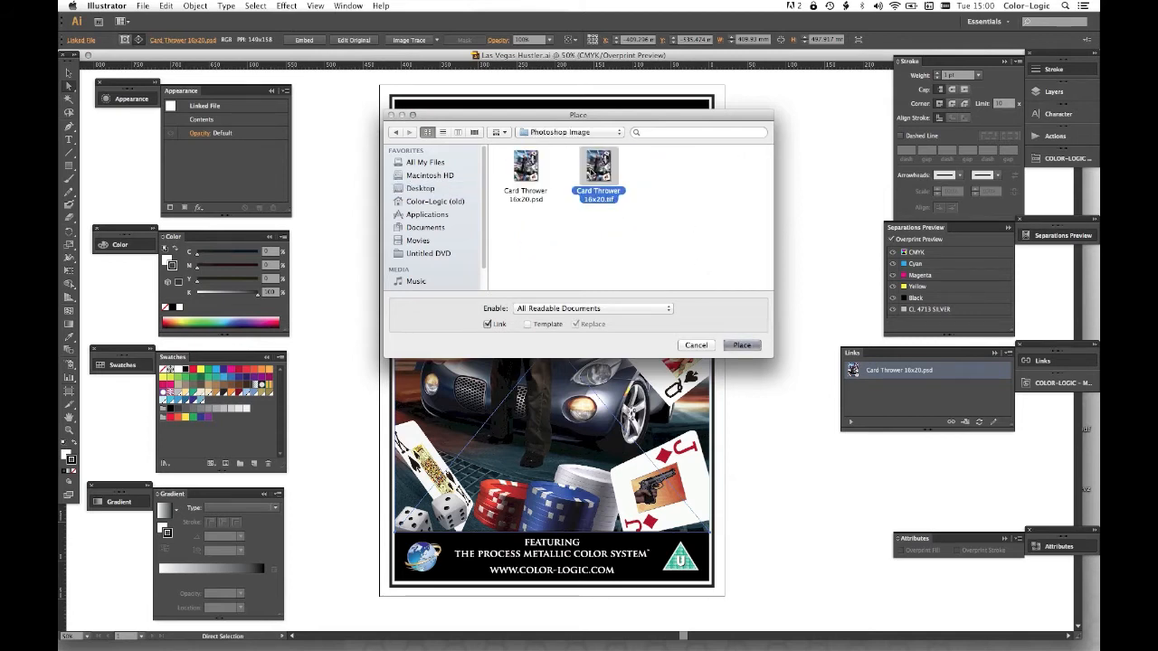
{"action": "key", "text": "Return"}
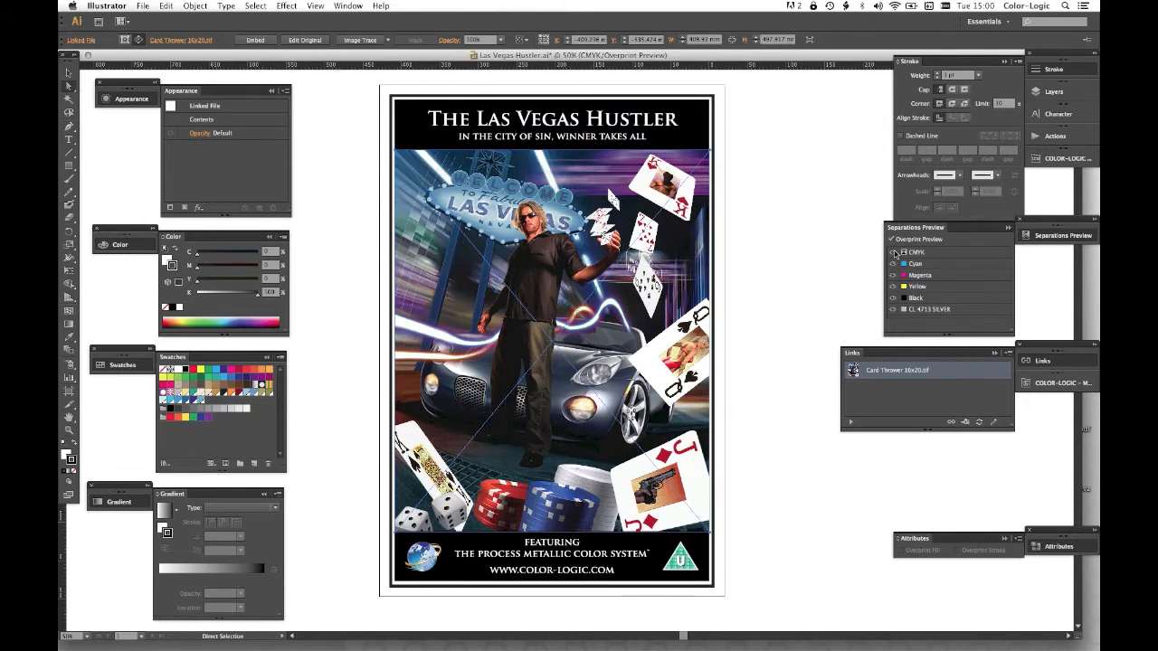
- Deselect the relinked image and compare the CL 4713 SILVER separation alone with the full CMYK view
{"action": "left_click", "coordinate": [894, 252]}
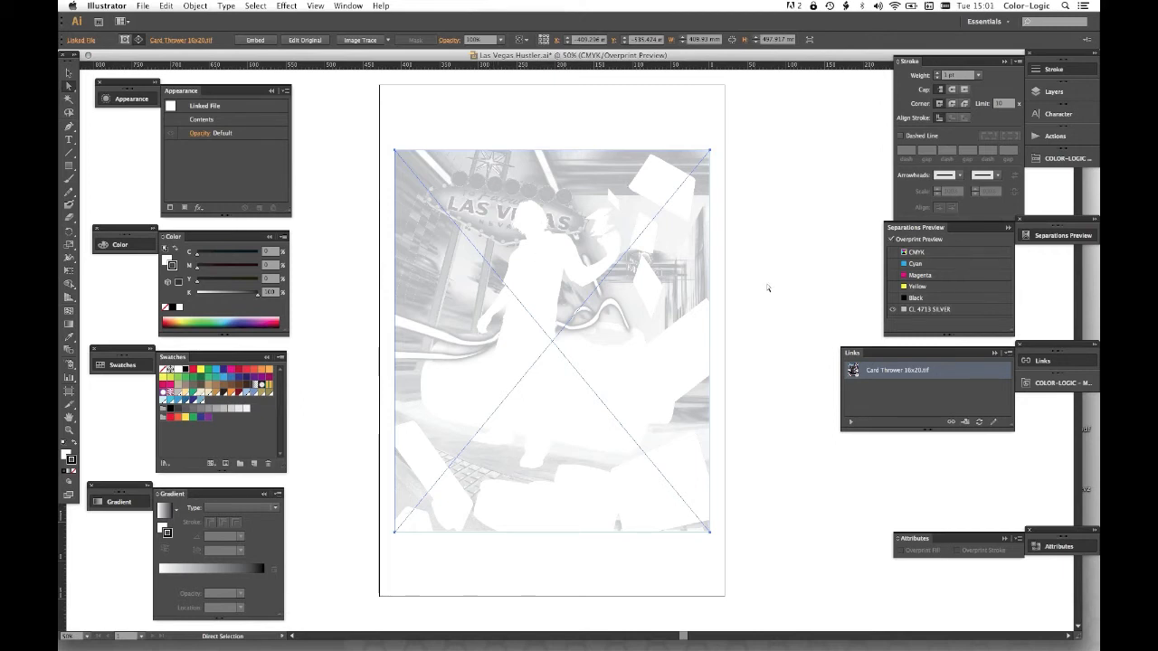
{"action": "left_click", "coordinate": [805, 273]}
{"action": "left_click", "coordinate": [894, 253]}
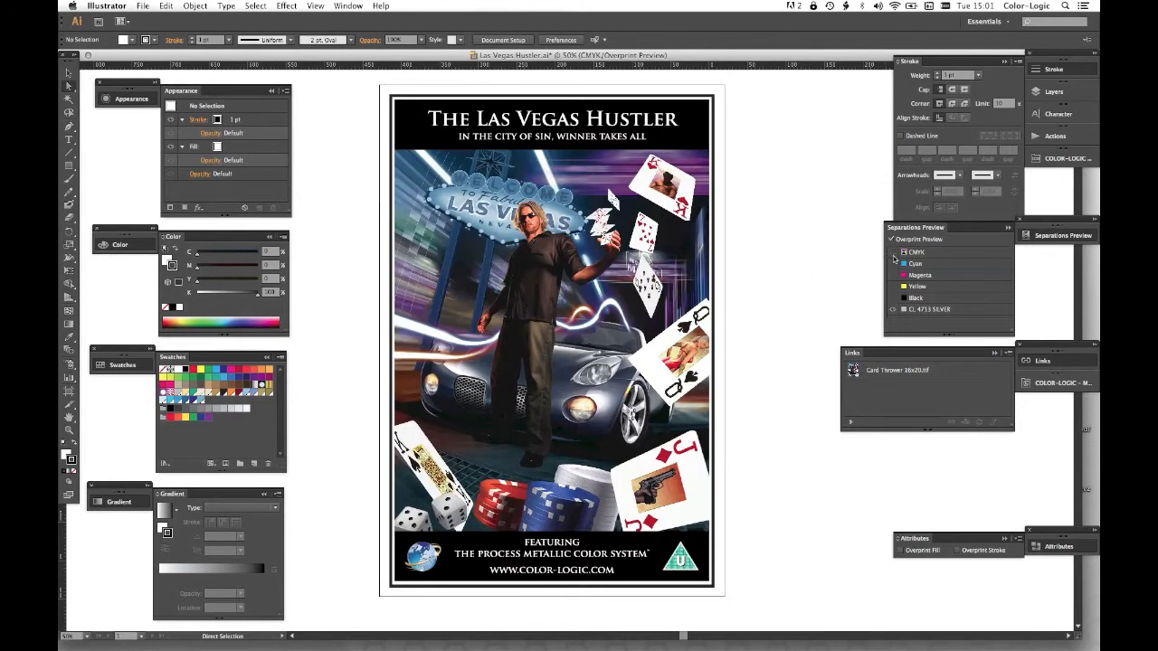
{"action": "left_click", "coordinate": [894, 253]}
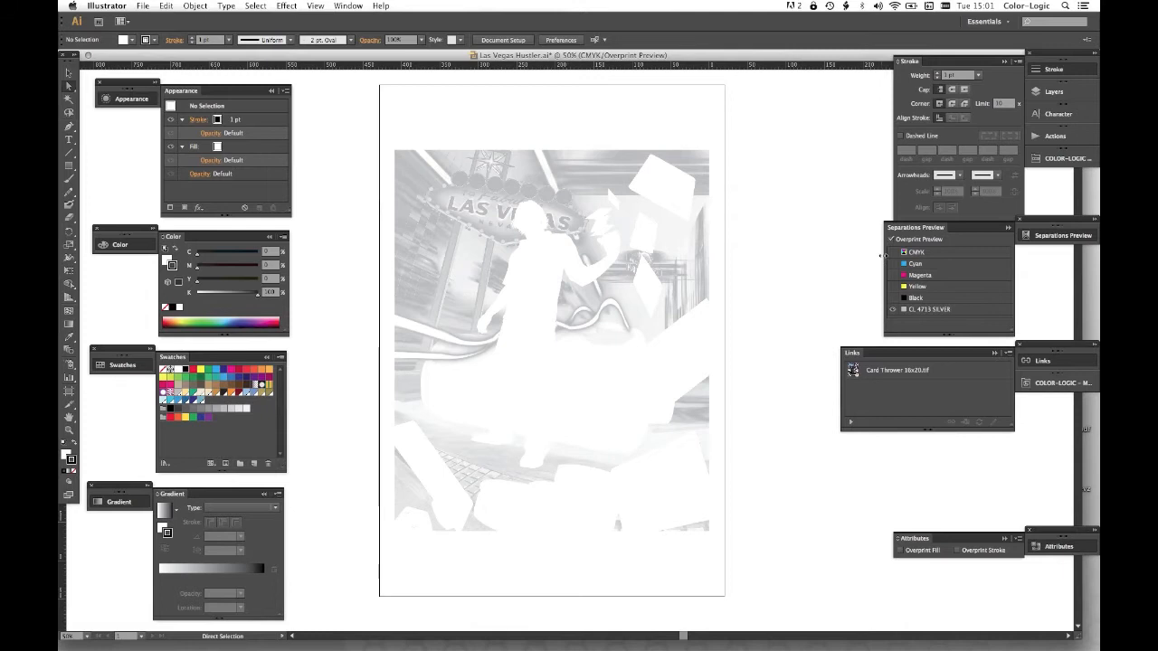
{"action": "left_click", "coordinate": [893, 253]}
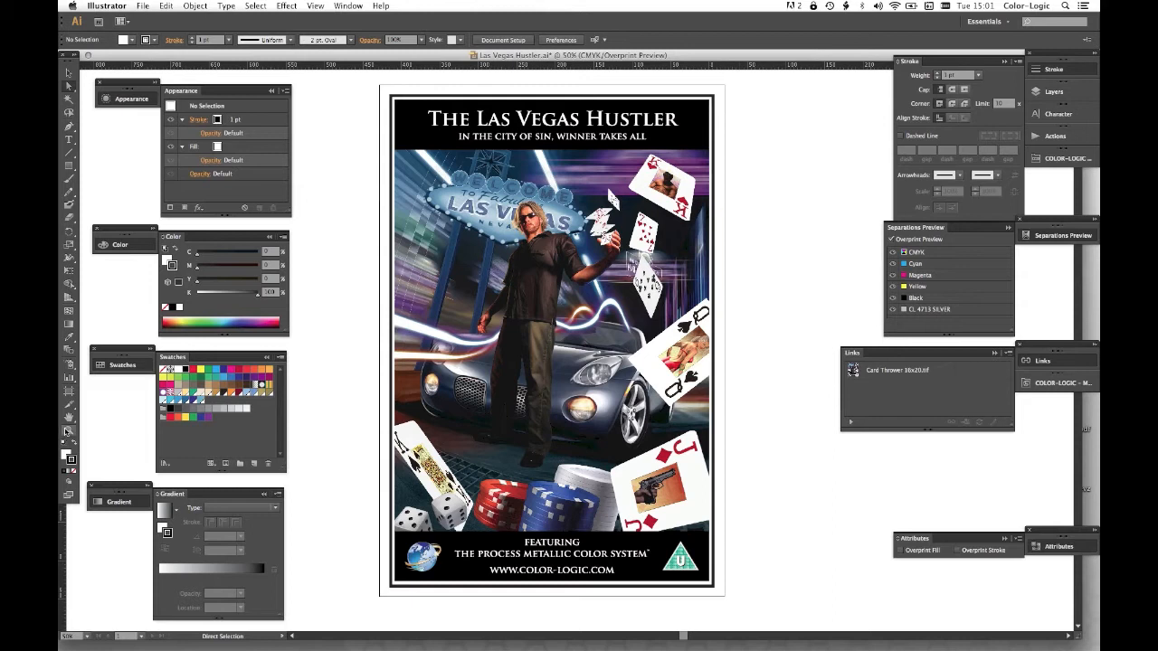
- Recolor the stroke of the poster's border frame with the CL 4713 SILVER swatch and deselect it
{"action": "left_click", "coordinate": [393, 238]}
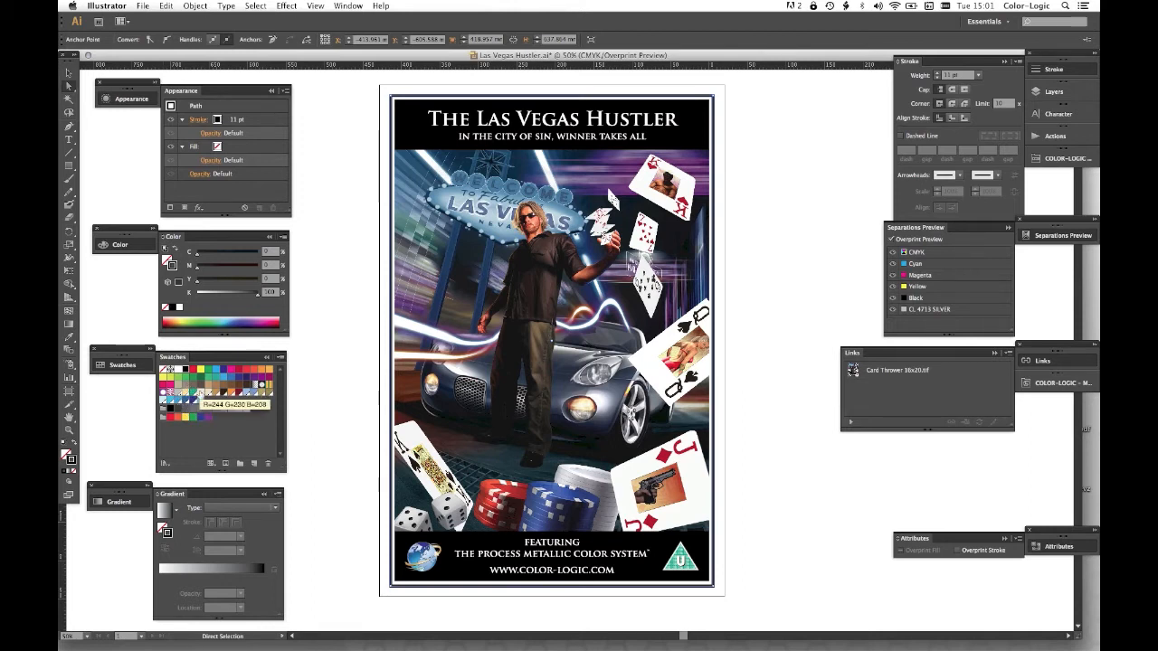
{"action": "left_click", "coordinate": [179, 394]}
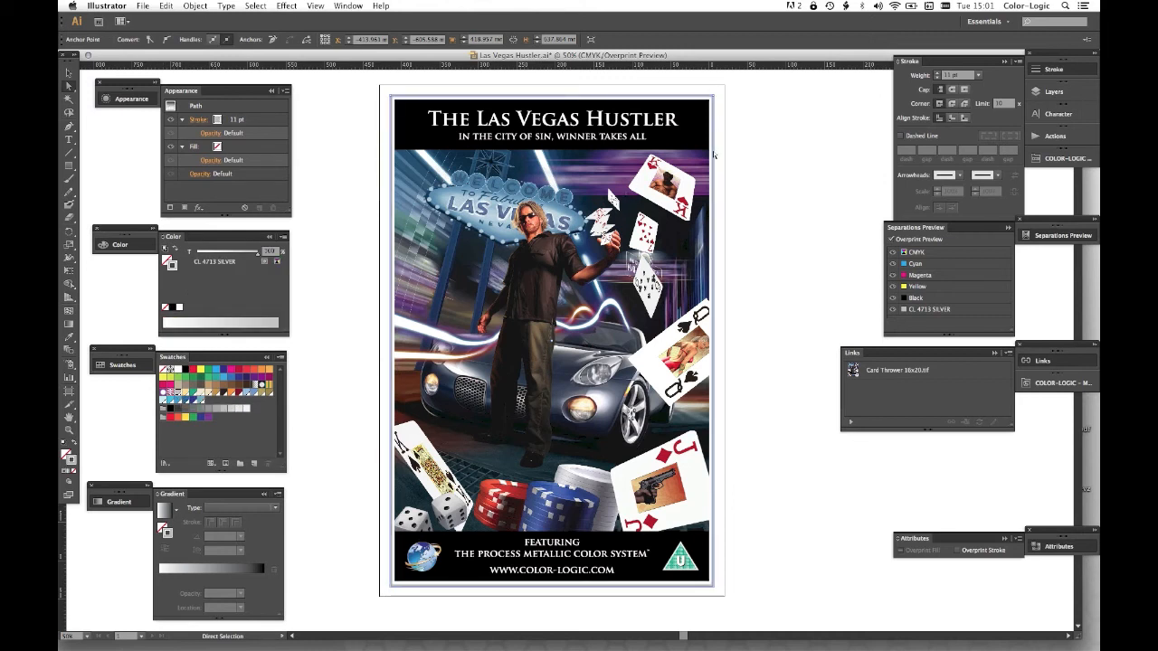
{"action": "left_click", "coordinate": [724, 554]}
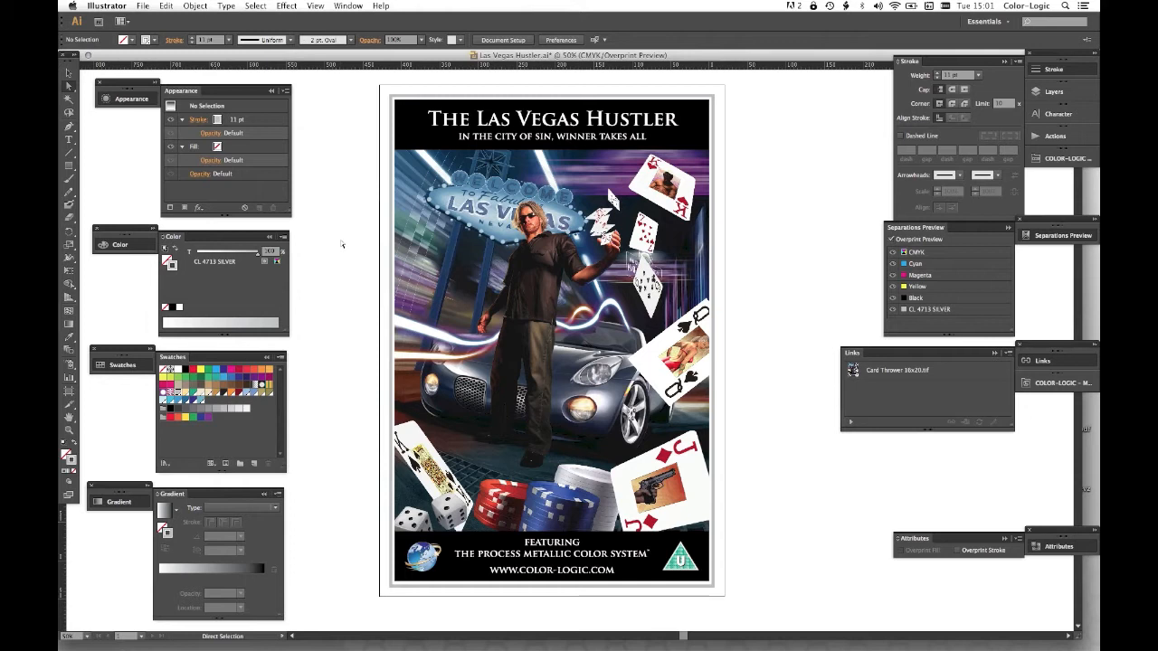
- Apply the CL157-S style from the COLOR-LOGIC Metallic Silver graphic style library to the black title band
{"action": "left_click", "coordinate": [411, 128]}
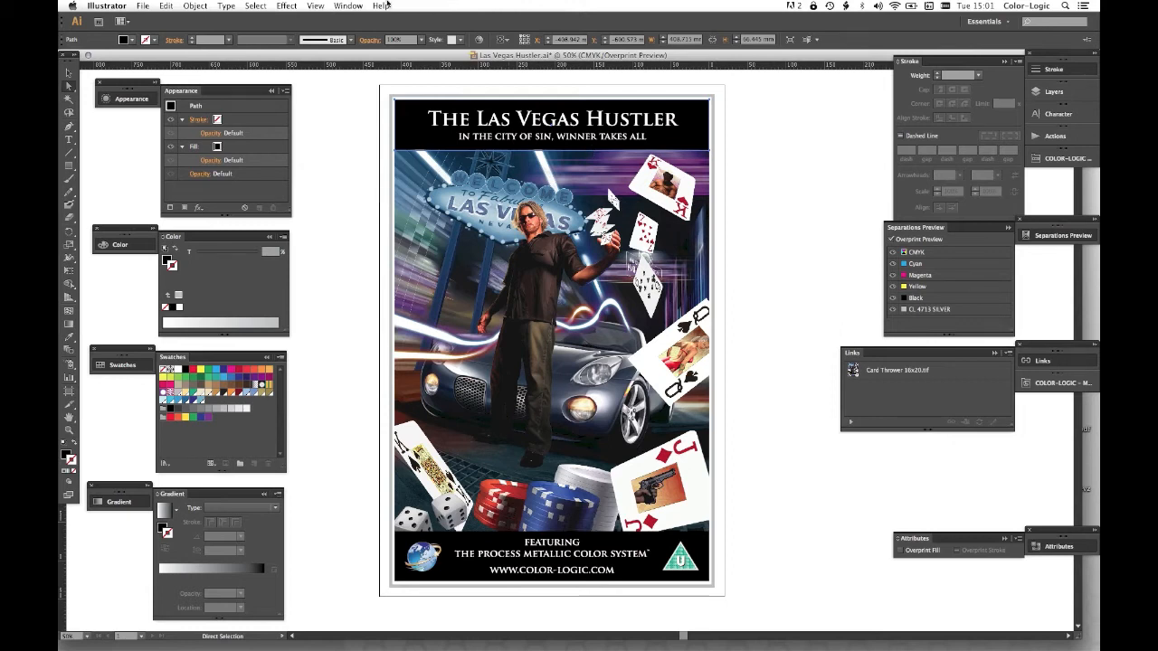
{"action": "left_click", "coordinate": [348, 6]}
{"action": "mouse_move", "coordinate": [412, 444]}
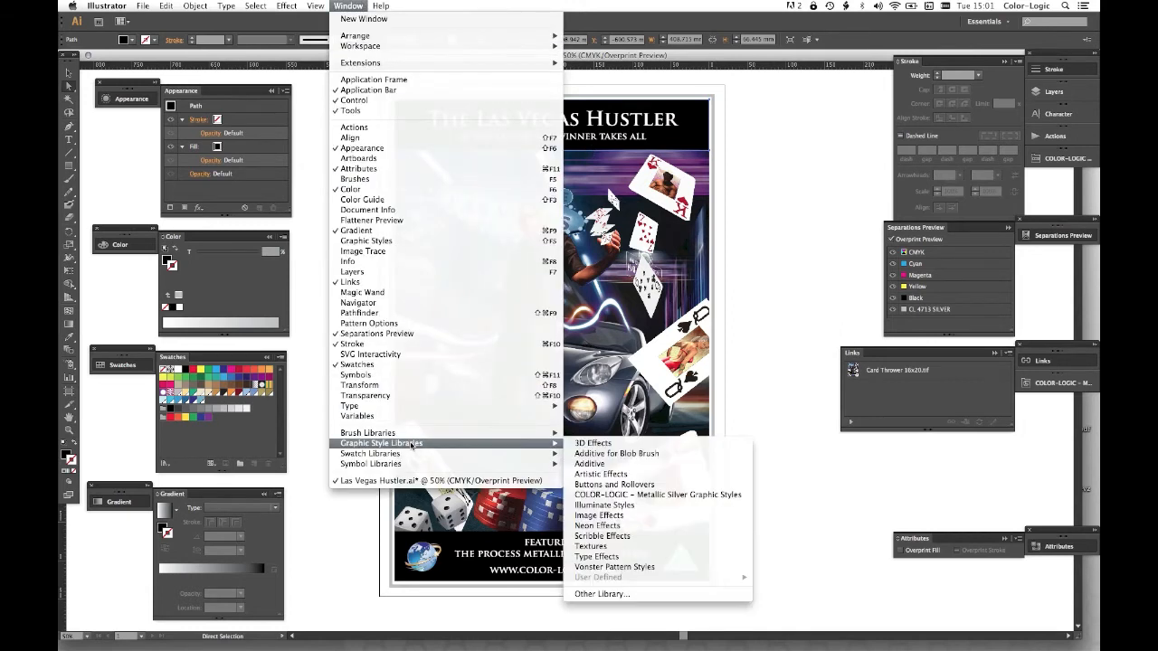
{"action": "left_click", "coordinate": [697, 496]}
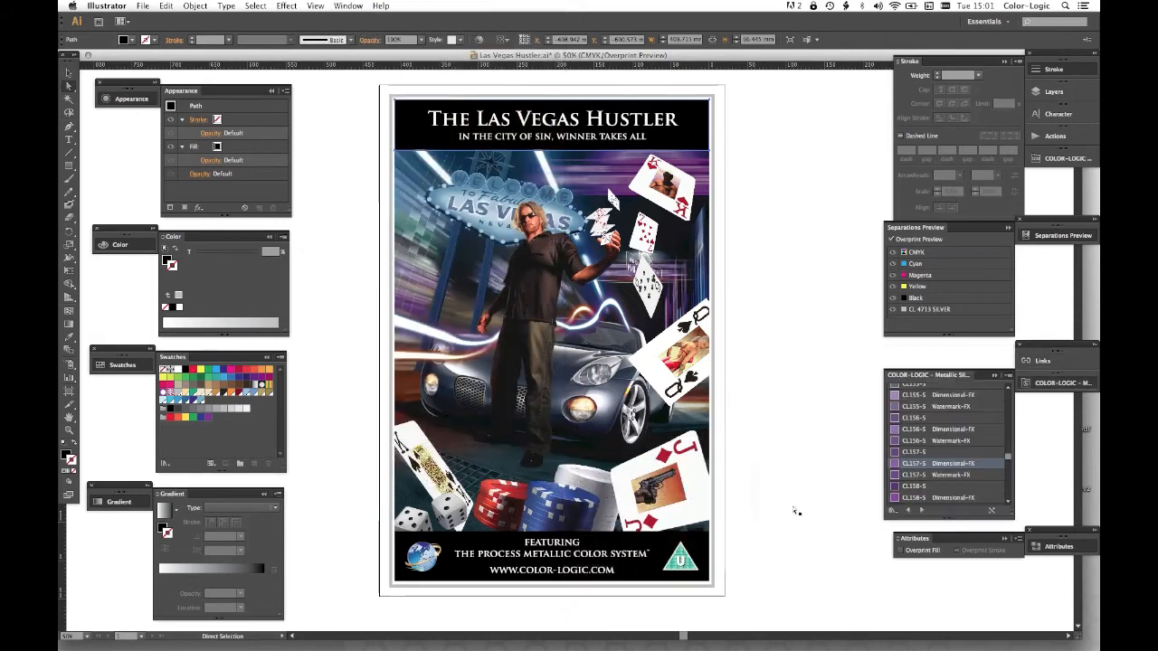
{"action": "left_click", "coordinate": [936, 452]}
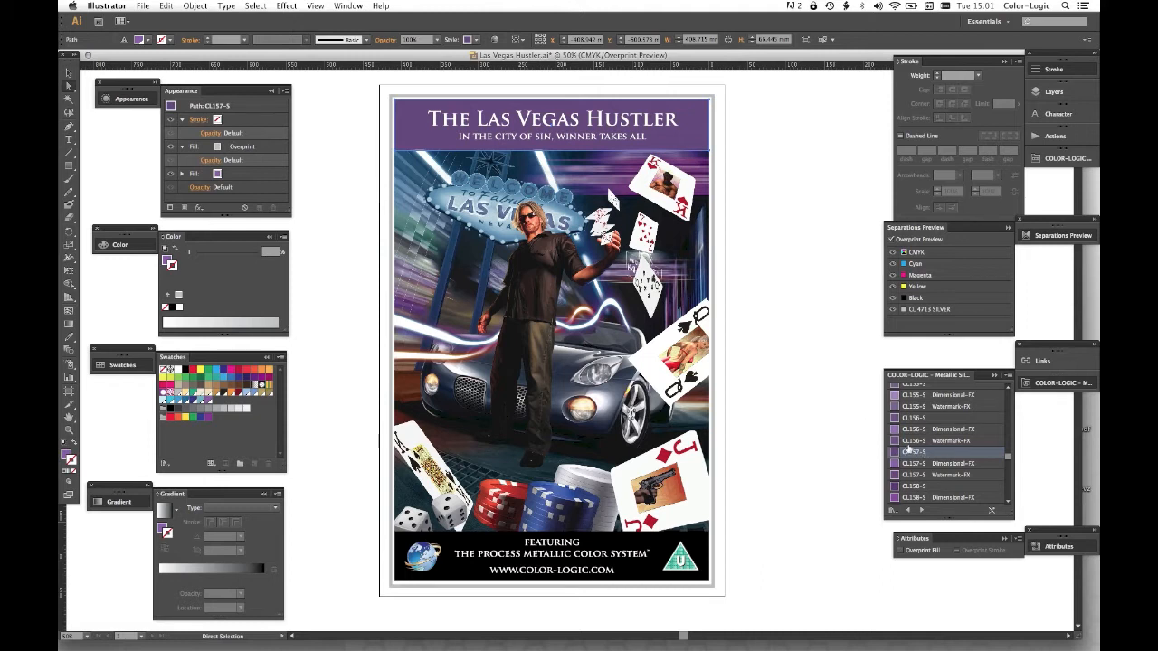
- Apply the CL157-S Dimensional-FX graphic style to the subtitle text in the purple title band and deselect it
{"action": "left_click", "coordinate": [589, 141]}
{"action": "left_click", "coordinate": [698, 201]}
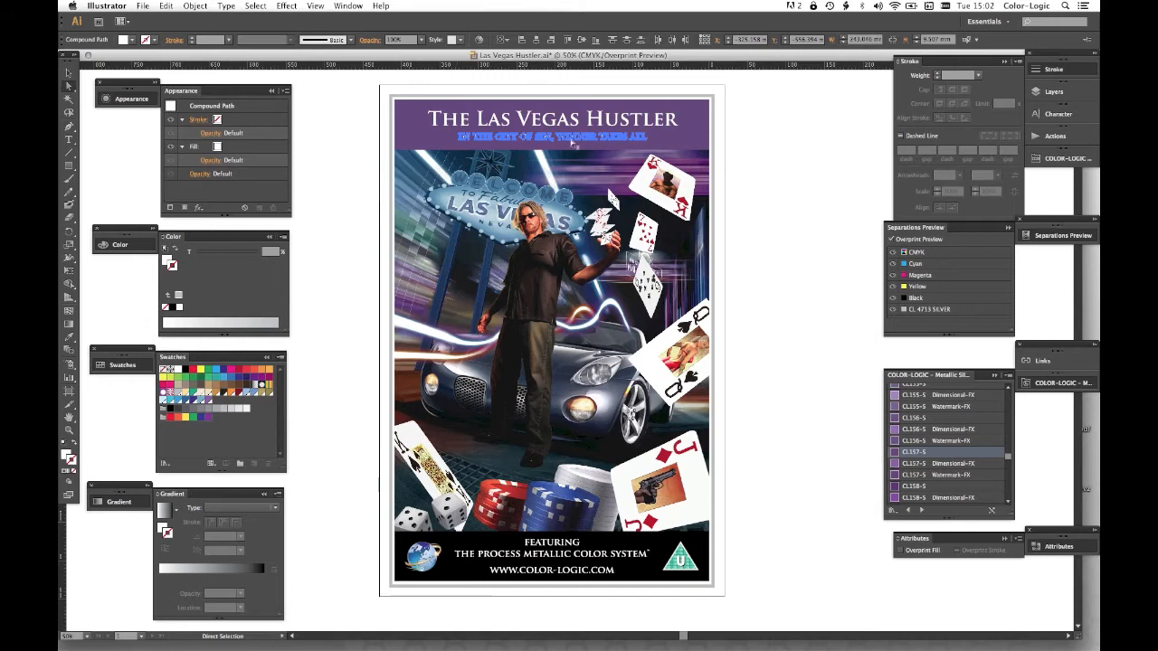
{"action": "left_click", "coordinate": [955, 463]}
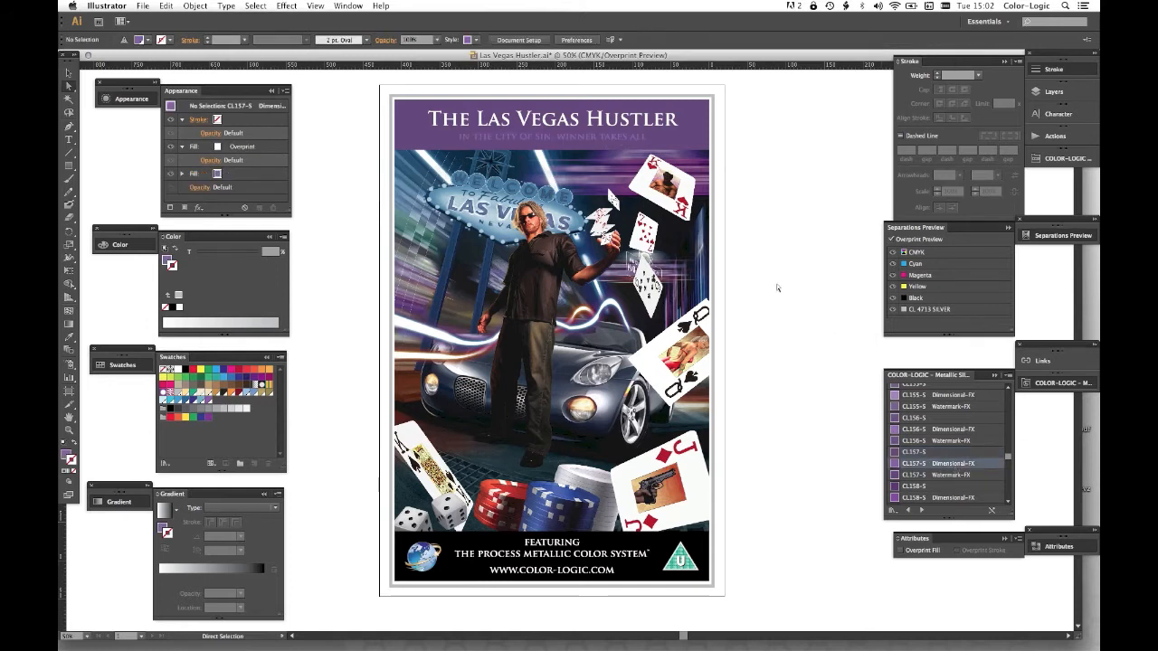
- Run the Color-Logic Make metallic action on the green patterned fill of the U rating triangle
{"action": "left_click_drag", "start_coordinate": [738, 519], "coordinate": [639, 601]}
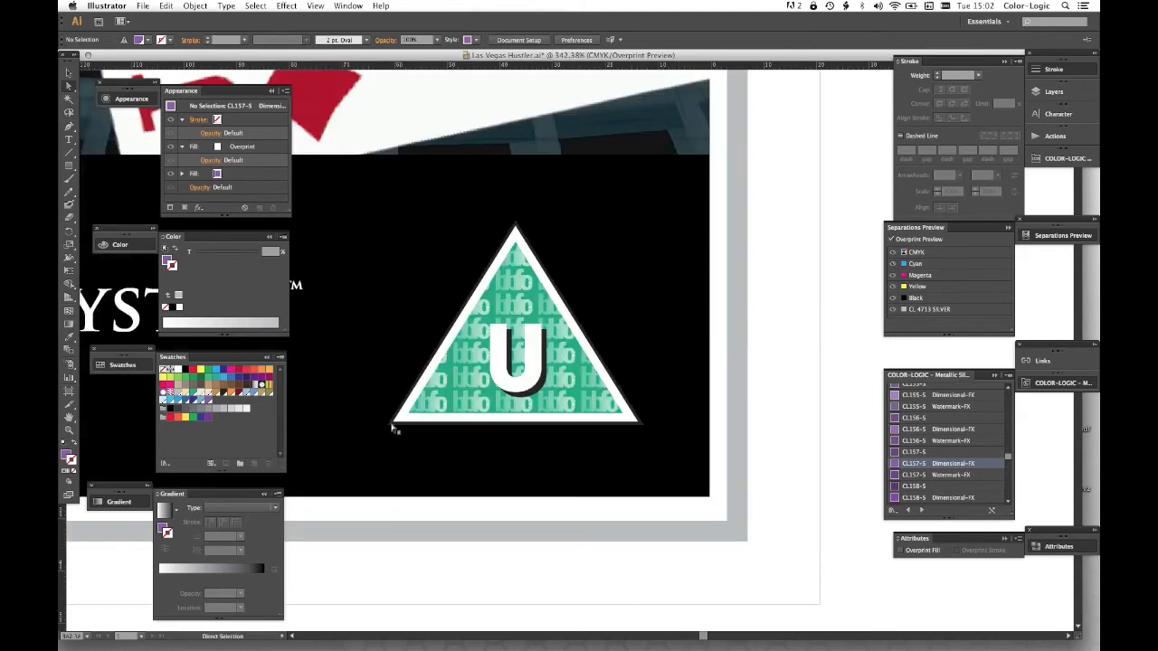
{"action": "left_click", "coordinate": [539, 300]}
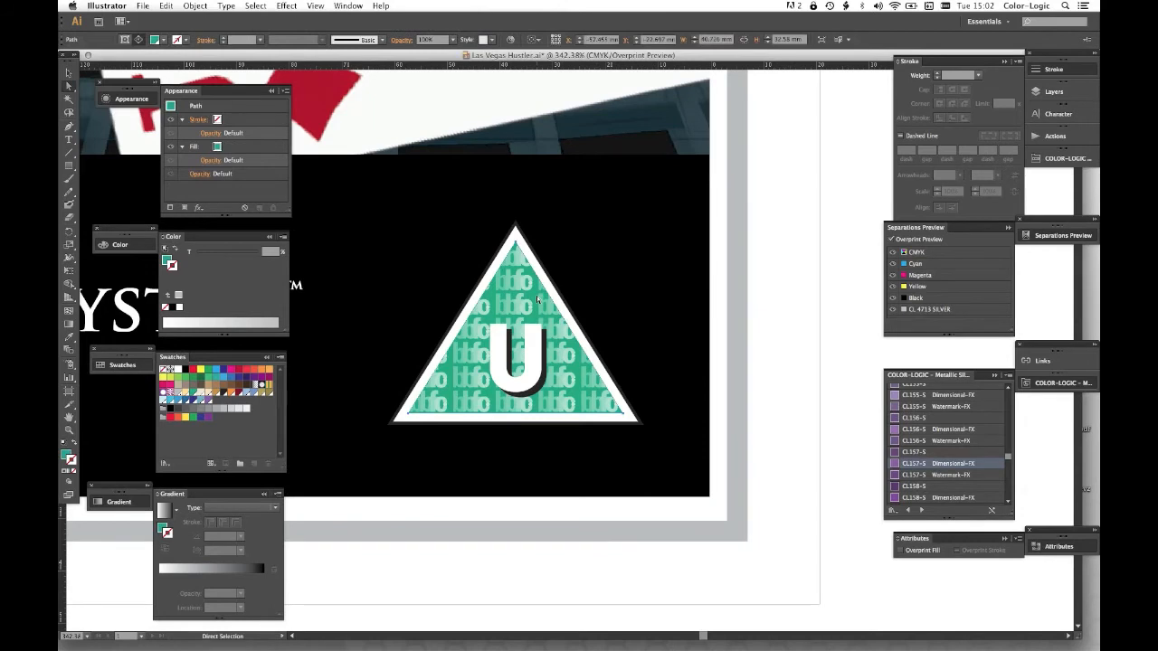
{"action": "left_click", "coordinate": [1065, 136]}
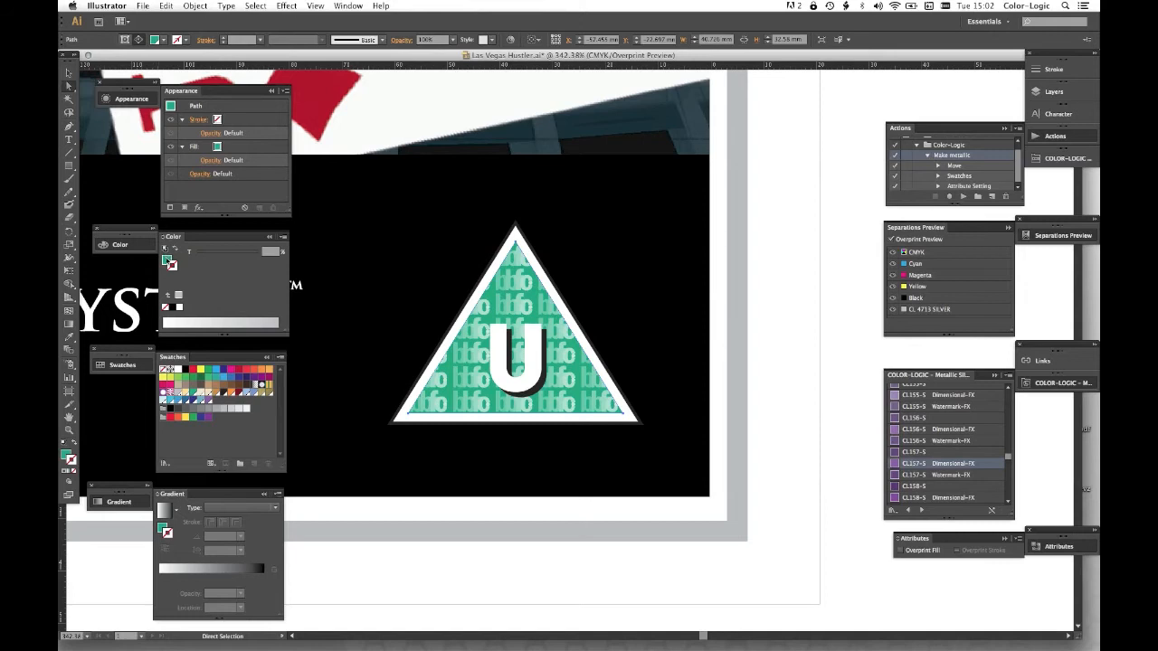
{"action": "left_click", "coordinate": [168, 261]}
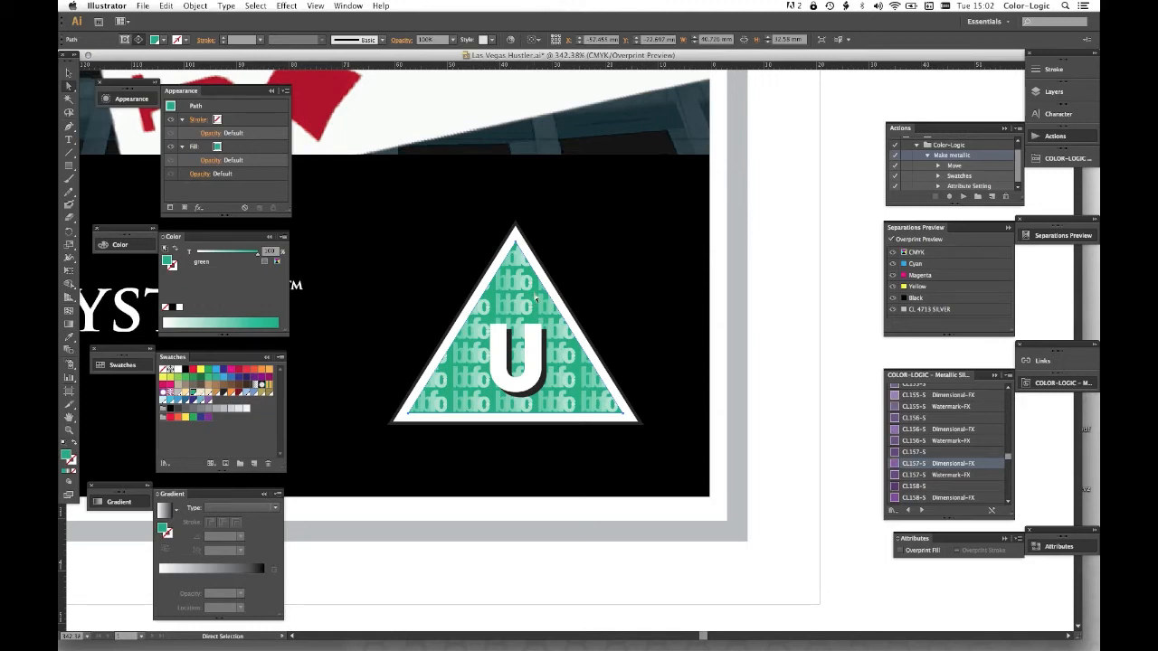
{"action": "left_click", "coordinate": [963, 196]}
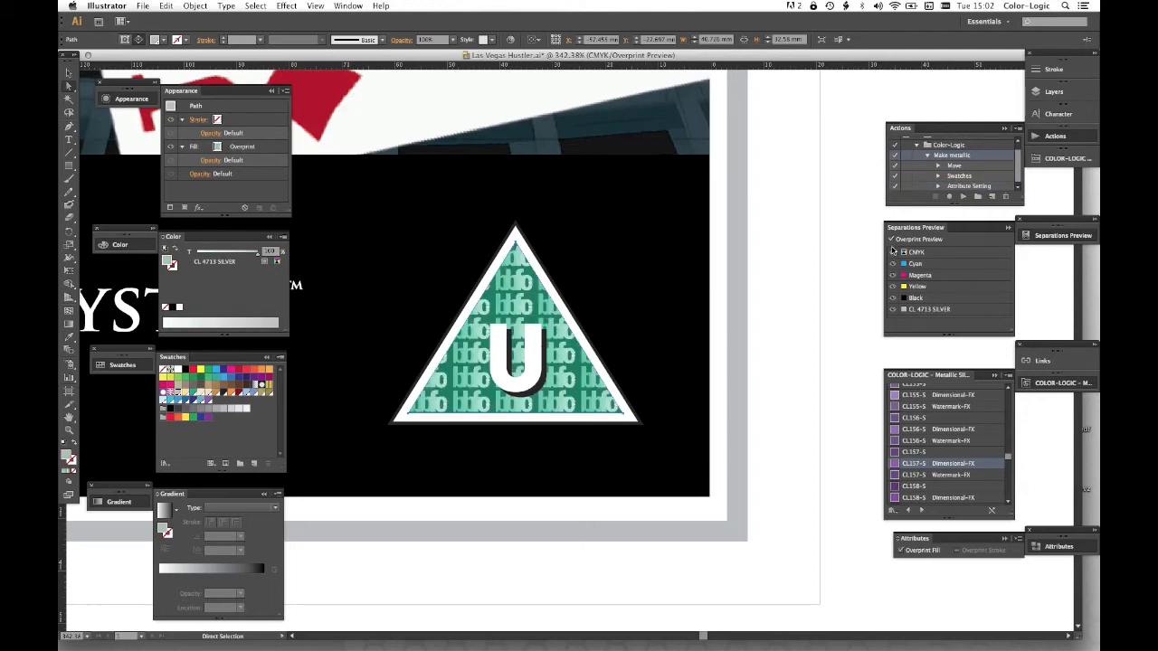
- Compare the rating triangle in the CL 4713 SILVER separation alone with the full CMYK view and deselect it
{"action": "left_click", "coordinate": [894, 253]}
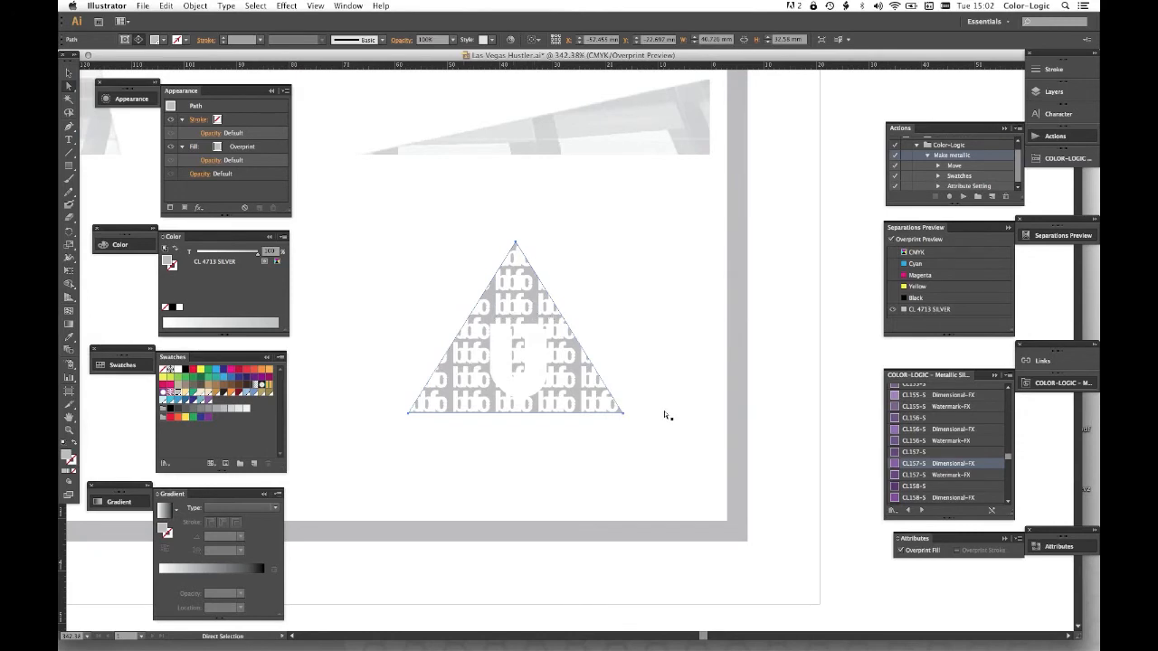
{"action": "left_click", "coordinate": [893, 253]}
{"action": "left_click", "coordinate": [832, 300]}
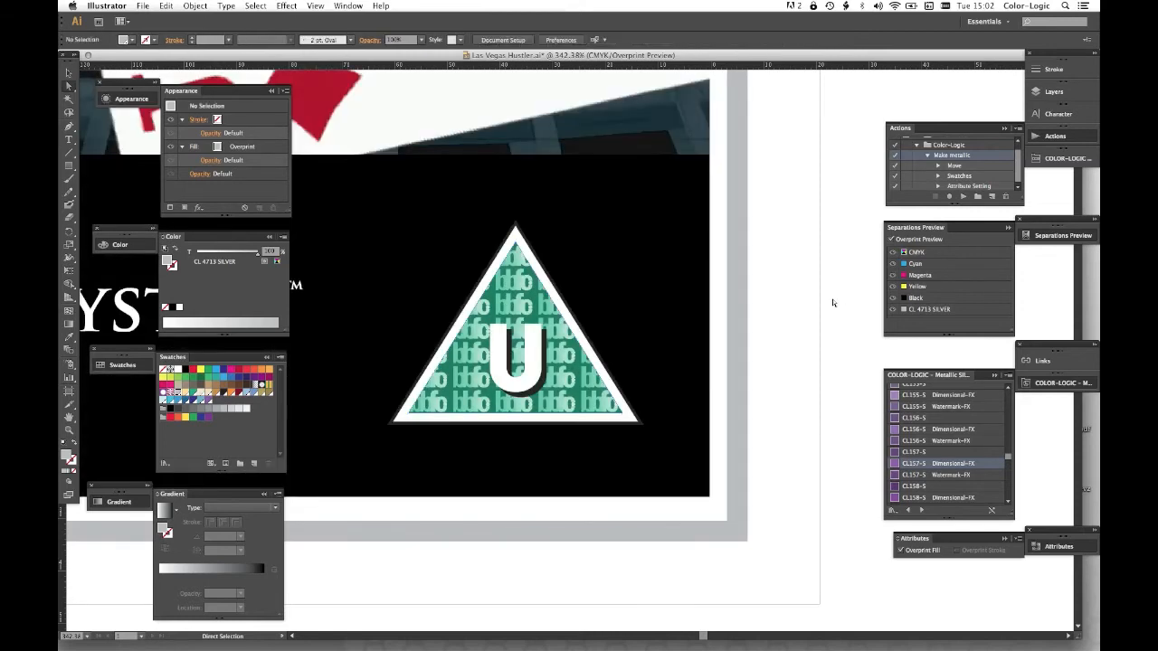
- Run the Make metallic action on the blue gradient sphere of the globe logo in the black footer
{"action": "key", "text": "ctrl+0"}
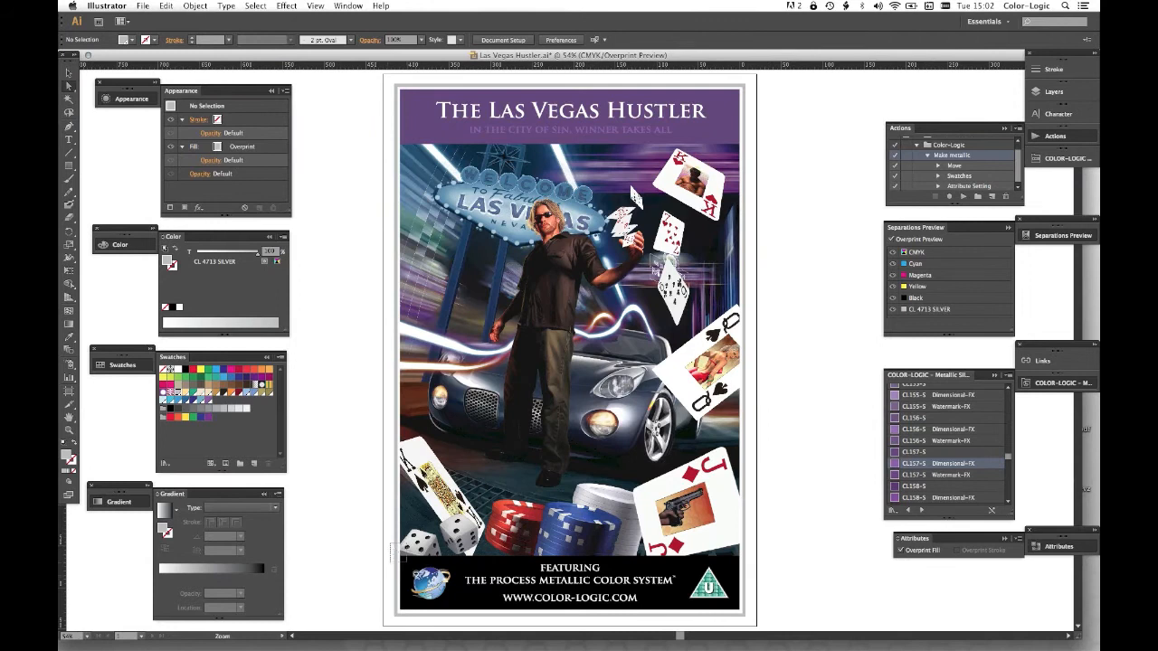
{"action": "left_click_drag", "start_coordinate": [457, 607], "coordinate": [457, 608]}
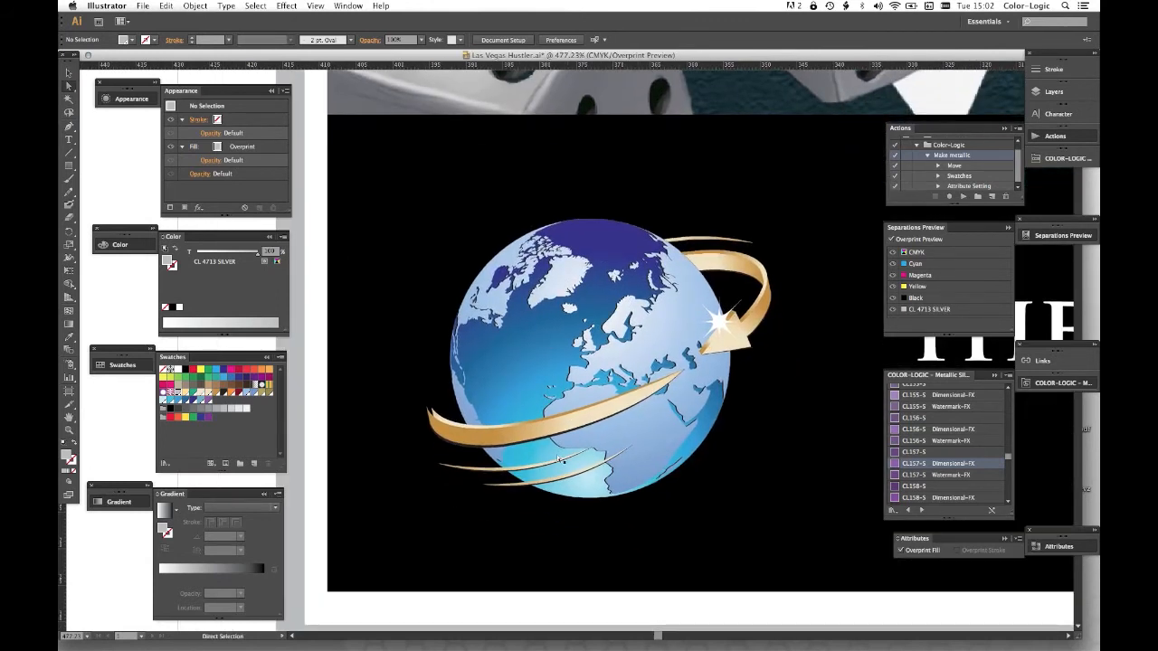
{"action": "left_click", "coordinate": [511, 353]}
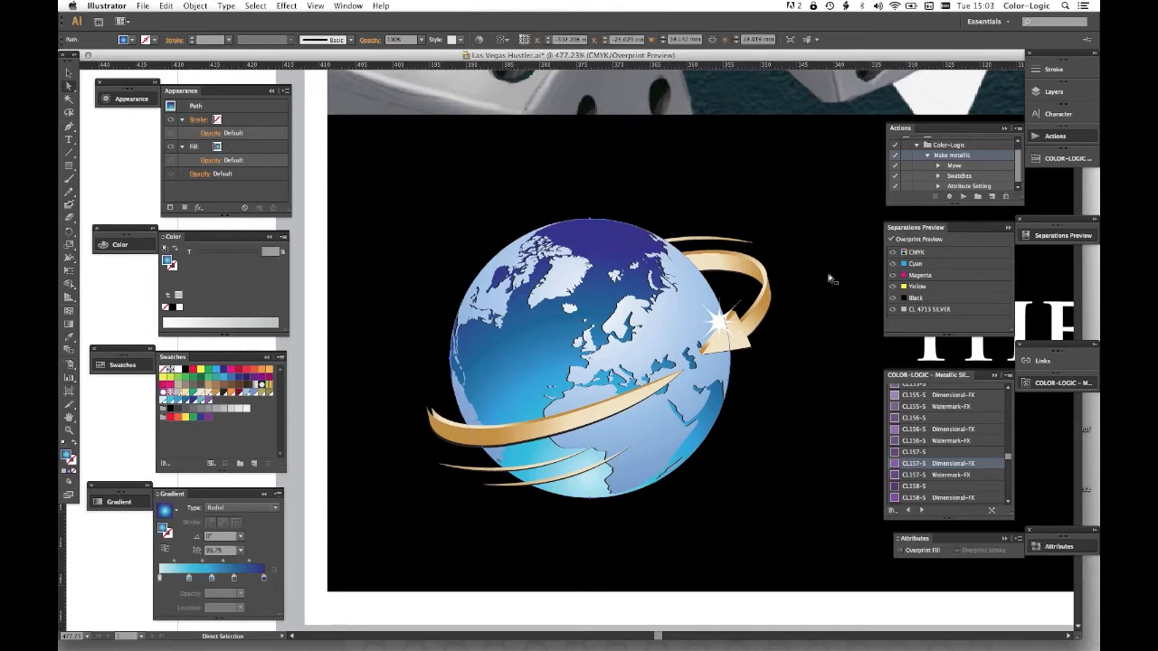
{"action": "left_click", "coordinate": [961, 197]}
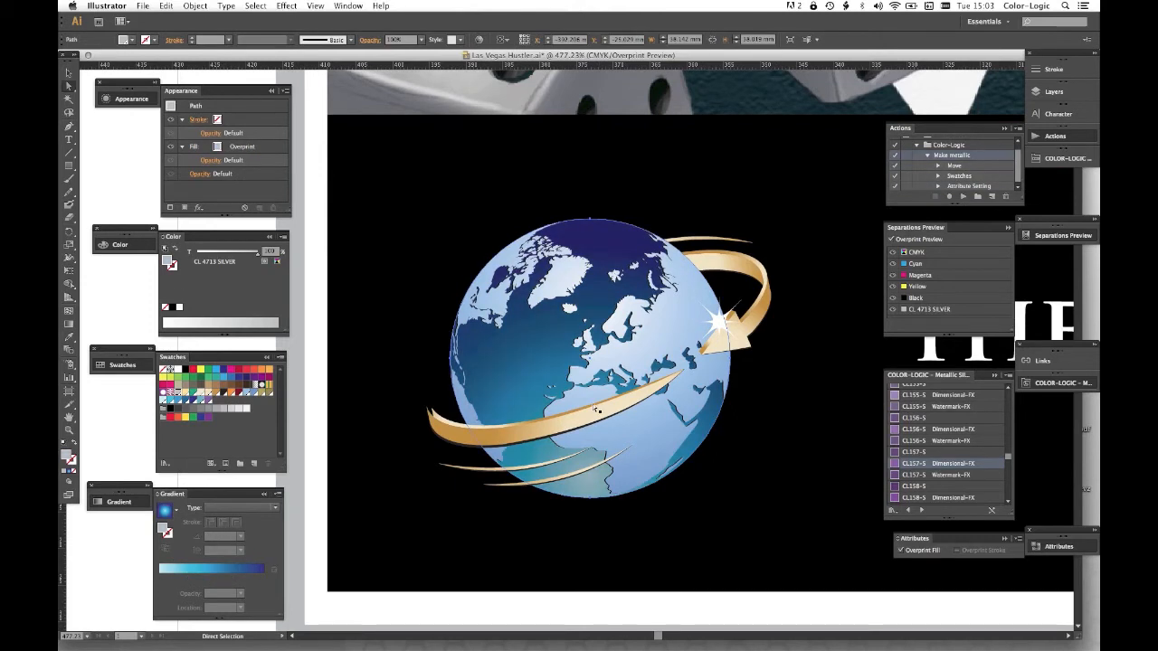
- Run the Make metallic action on the gold ribbon pieces around the globe and deselect them
{"action": "left_click", "coordinate": [539, 429]}
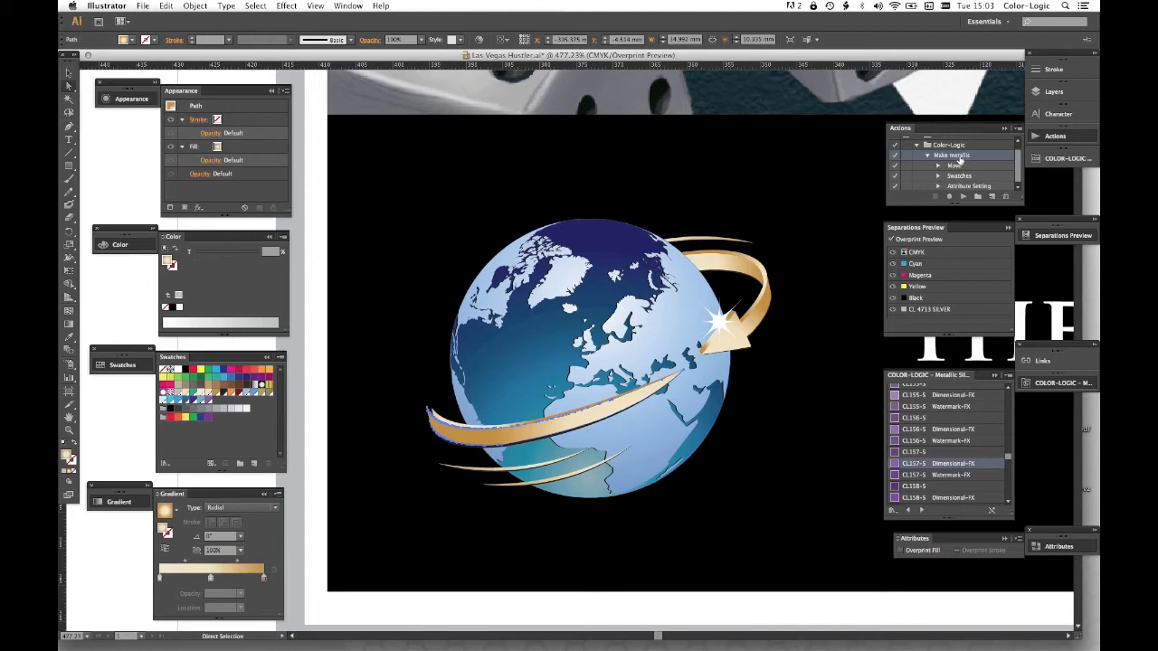
{"action": "left_click", "coordinate": [962, 197]}
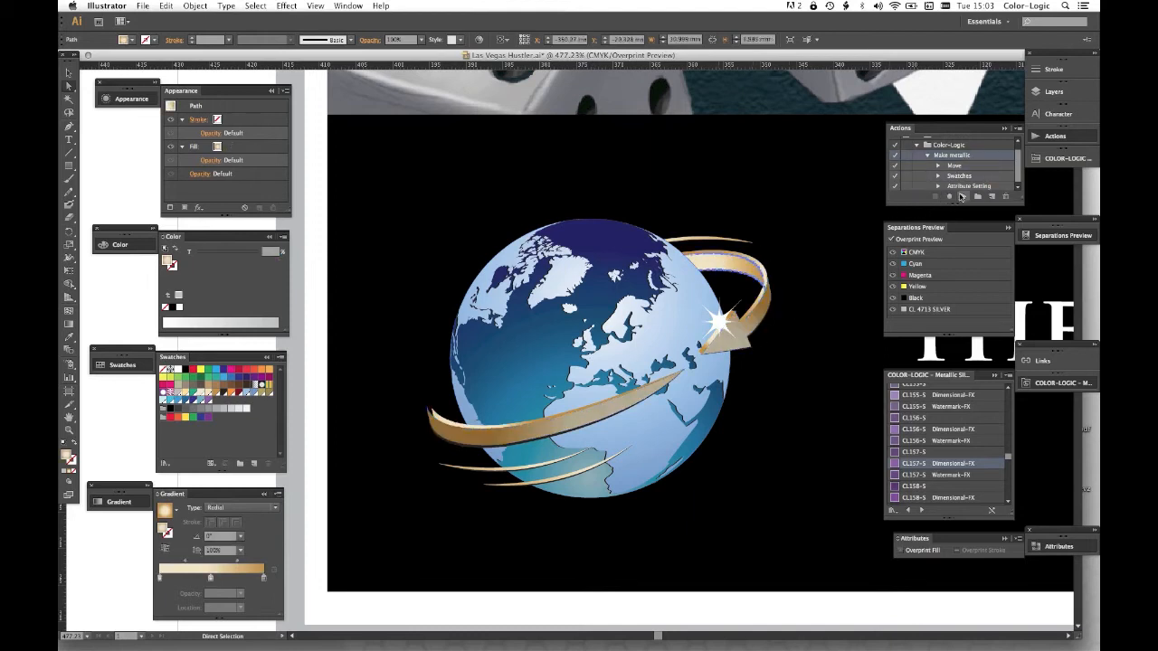
{"action": "left_click", "coordinate": [140, 443]}
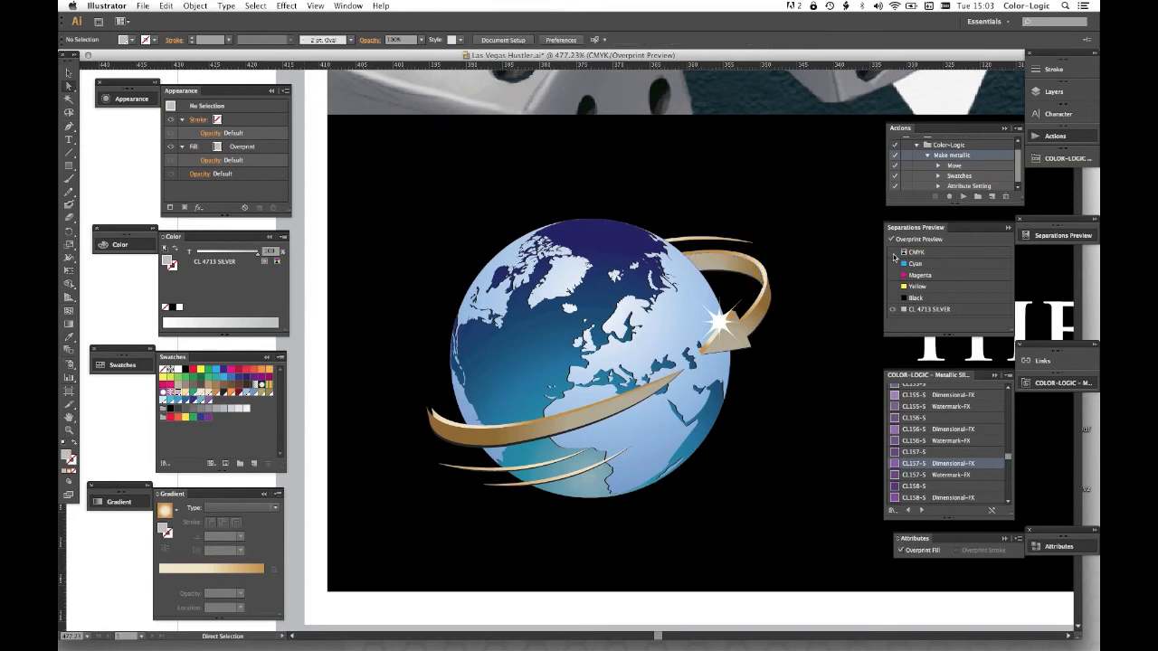
- Compare the CL 4713 SILVER separation alone with the full CMYK view for the globe logo and the whole poster
{"action": "left_click", "coordinate": [892, 255]}
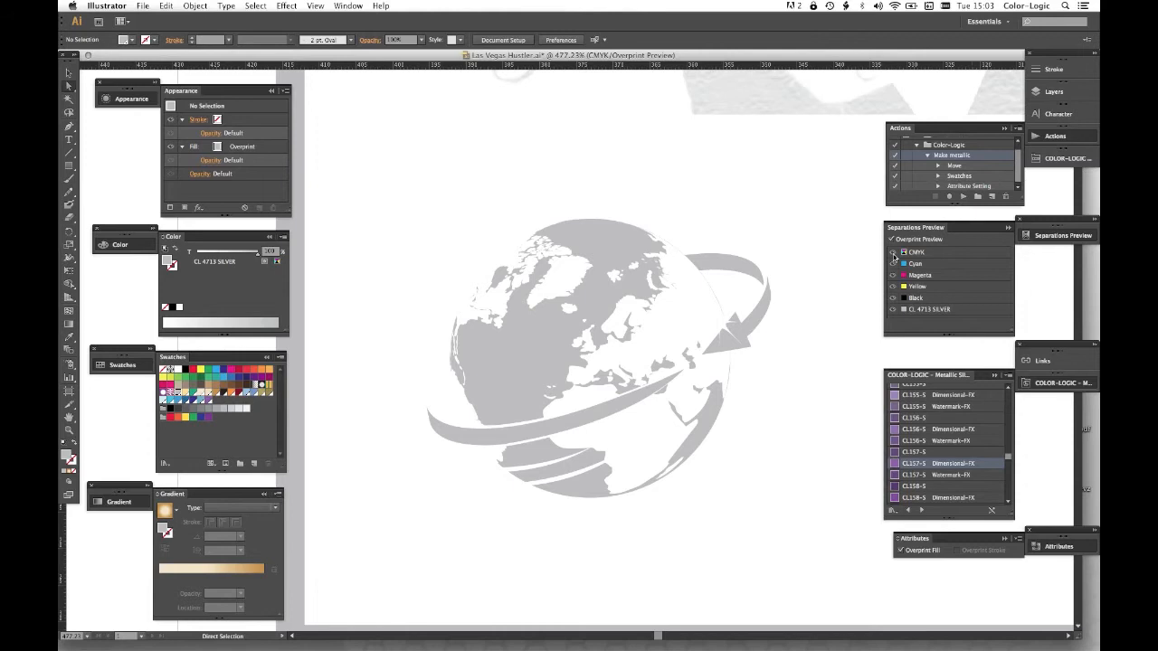
{"action": "left_click", "coordinate": [893, 253]}
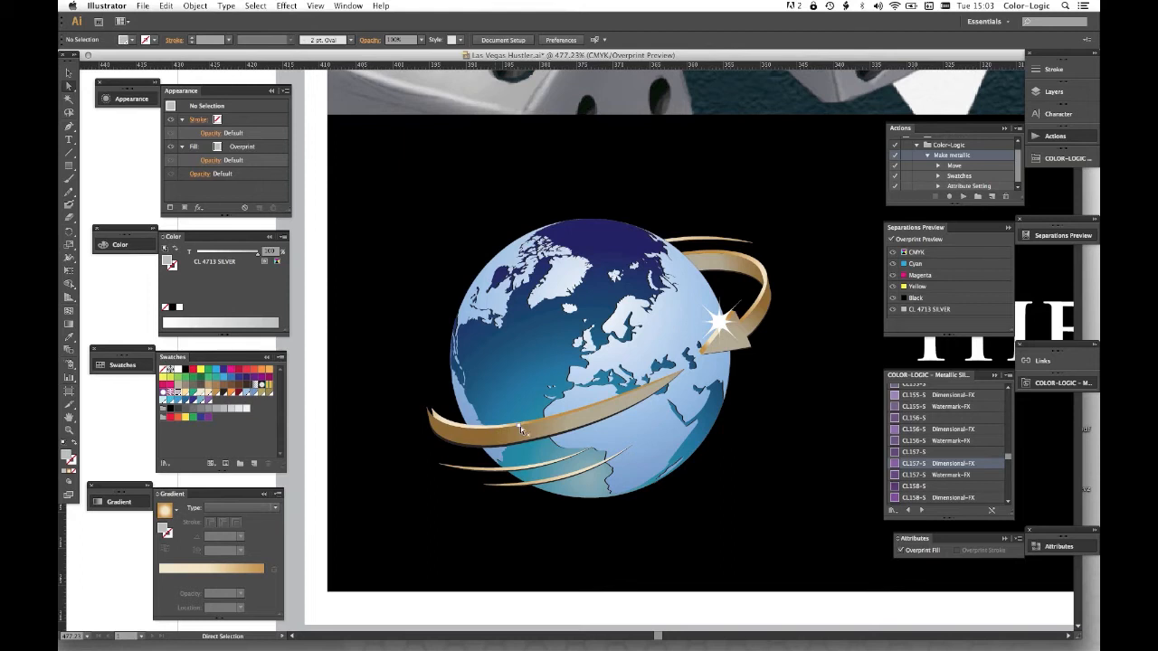
{"action": "key", "text": "super+0"}
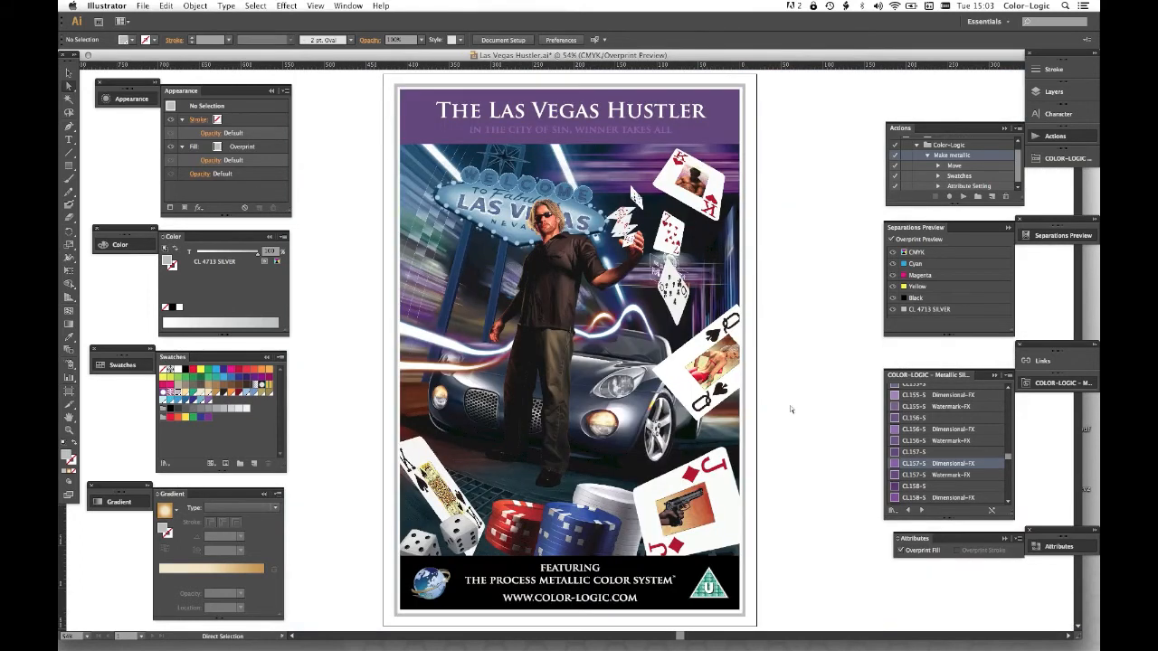
{"action": "left_click", "coordinate": [891, 252]}
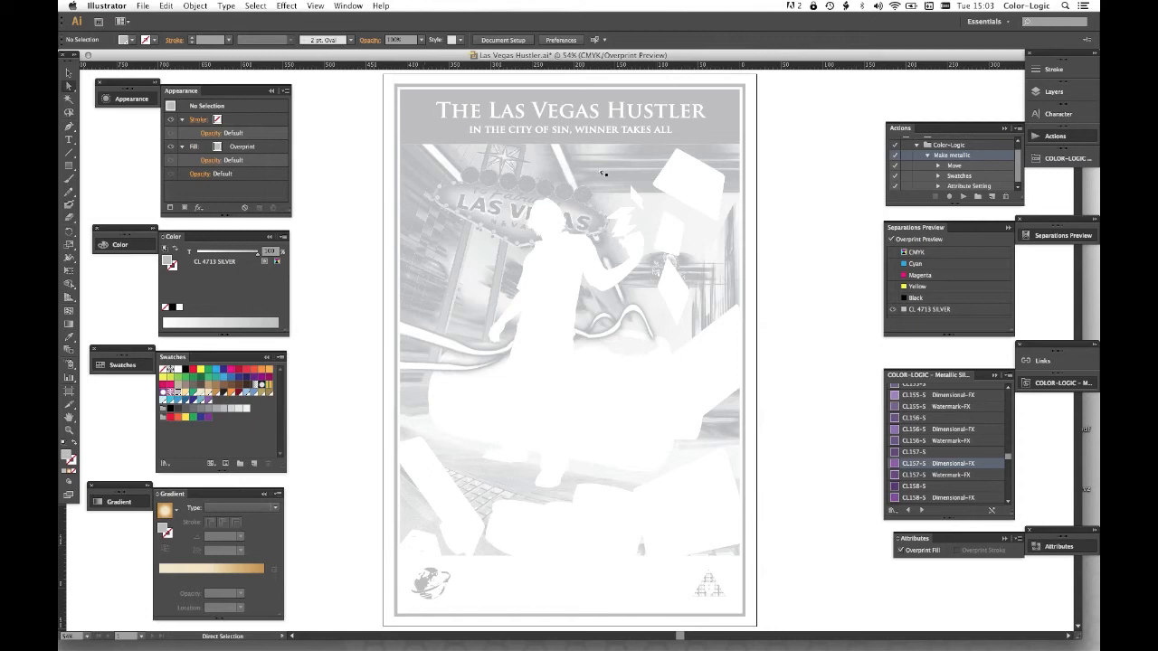
{"action": "left_click", "coordinate": [893, 253]}
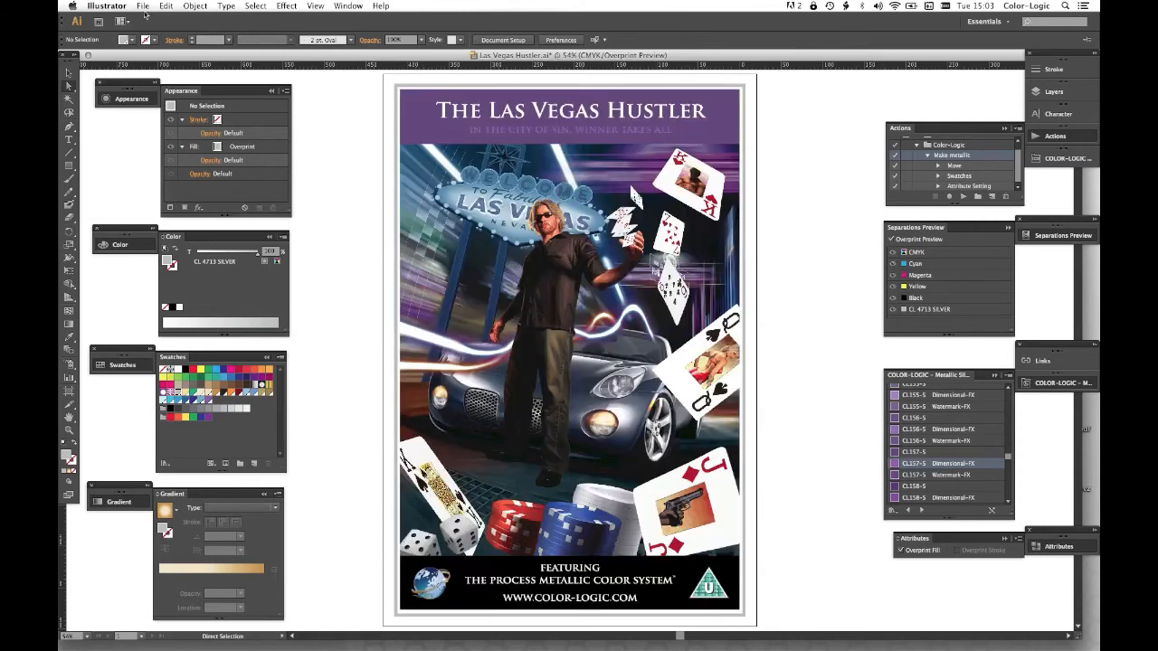
- Save the poster in Adobe PDF format as Las Vegas Hustler.pdf in the PDF for FX-Viewer folder
{"action": "left_click", "coordinate": [142, 5]}
{"action": "left_click", "coordinate": [156, 97]}
{"action": "left_click", "coordinate": [570, 348]}
{"action": "left_click", "coordinate": [574, 375]}
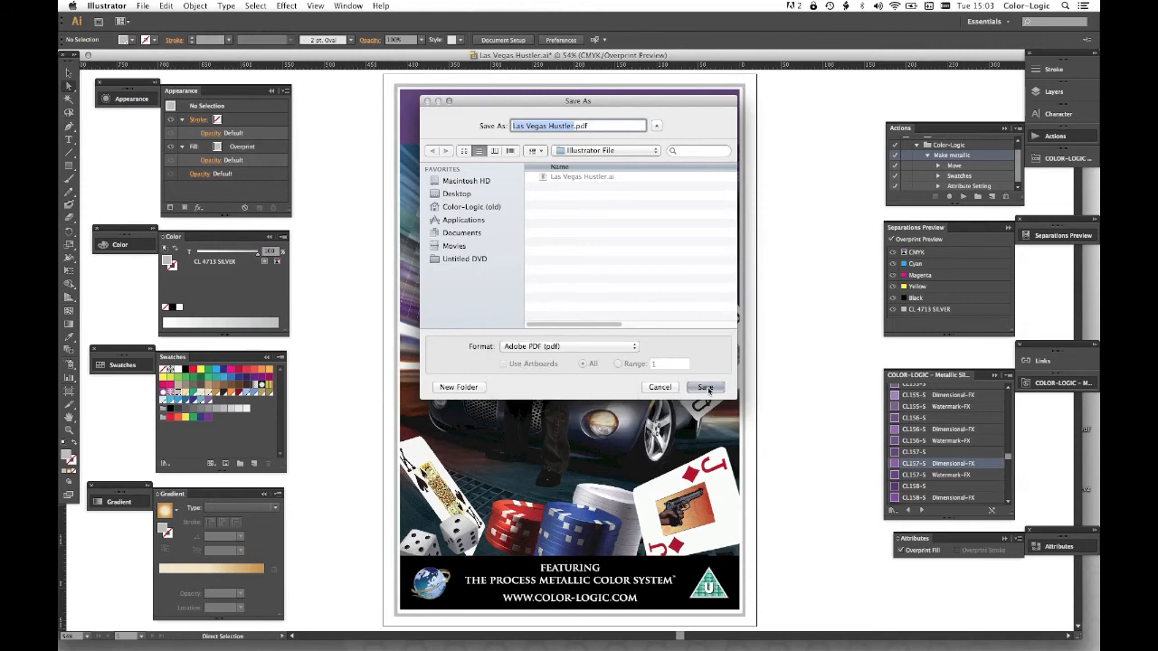
{"action": "left_click", "coordinate": [588, 151]}
{"action": "left_click", "coordinate": [596, 161]}
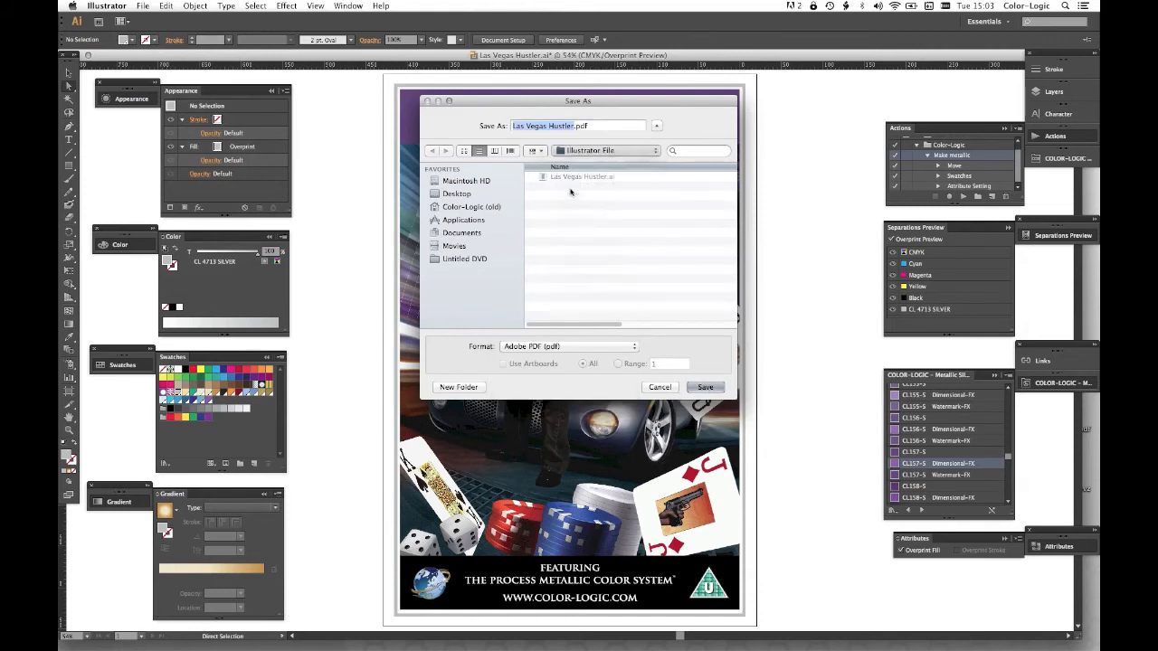
{"action": "key", "text": "Return"}
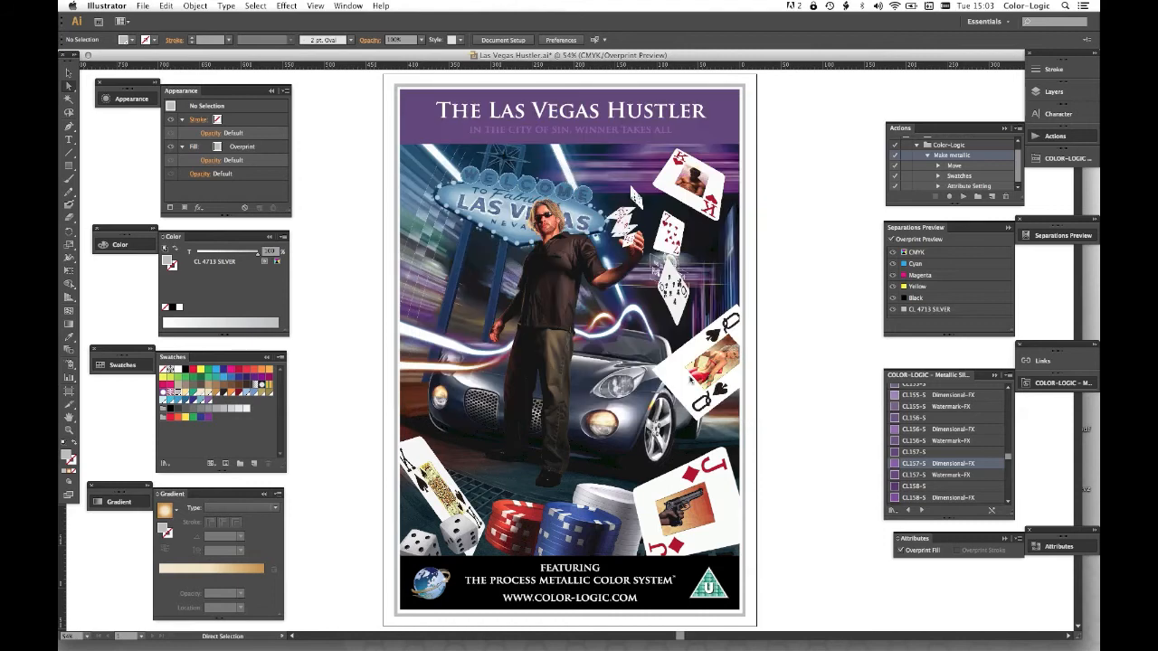
{"action": "left_click", "coordinate": [530, 180]}
{"action": "left_click", "coordinate": [543, 327]}
{"action": "left_click", "coordinate": [738, 453]}
- Switch to FX-Viewer with Las Vegas Hustler.pdf as the document to preview
{"action": "key", "text": "v"}
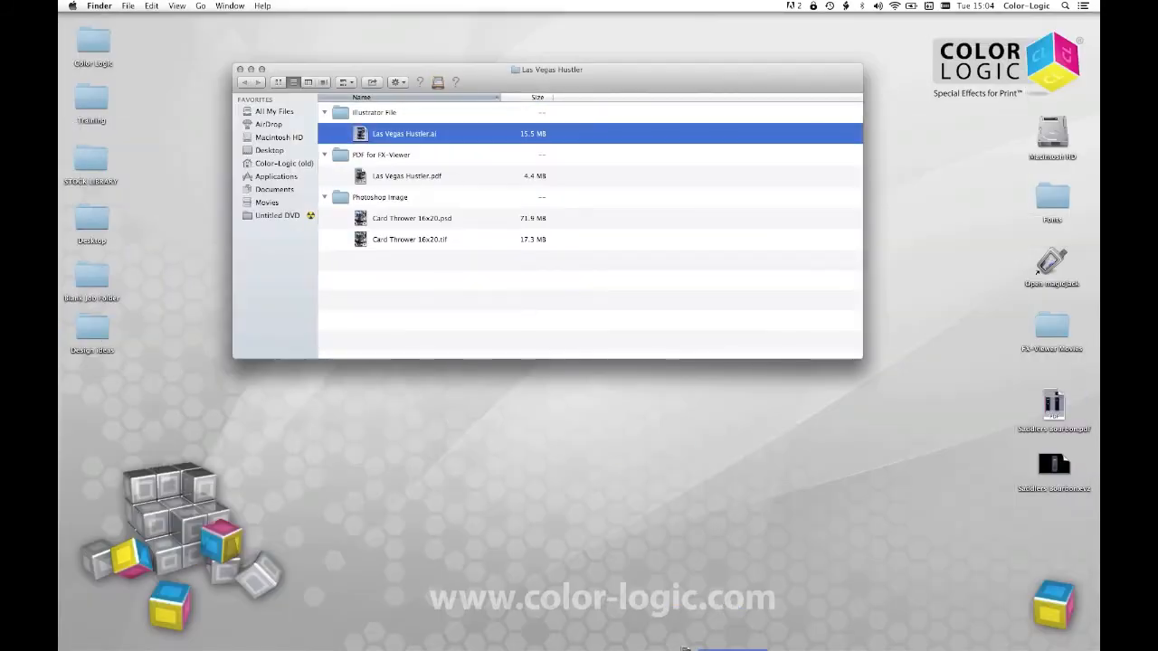
{"action": "mouse_move", "coordinate": [647, 644]}
{"action": "left_click", "coordinate": [566, 641]}
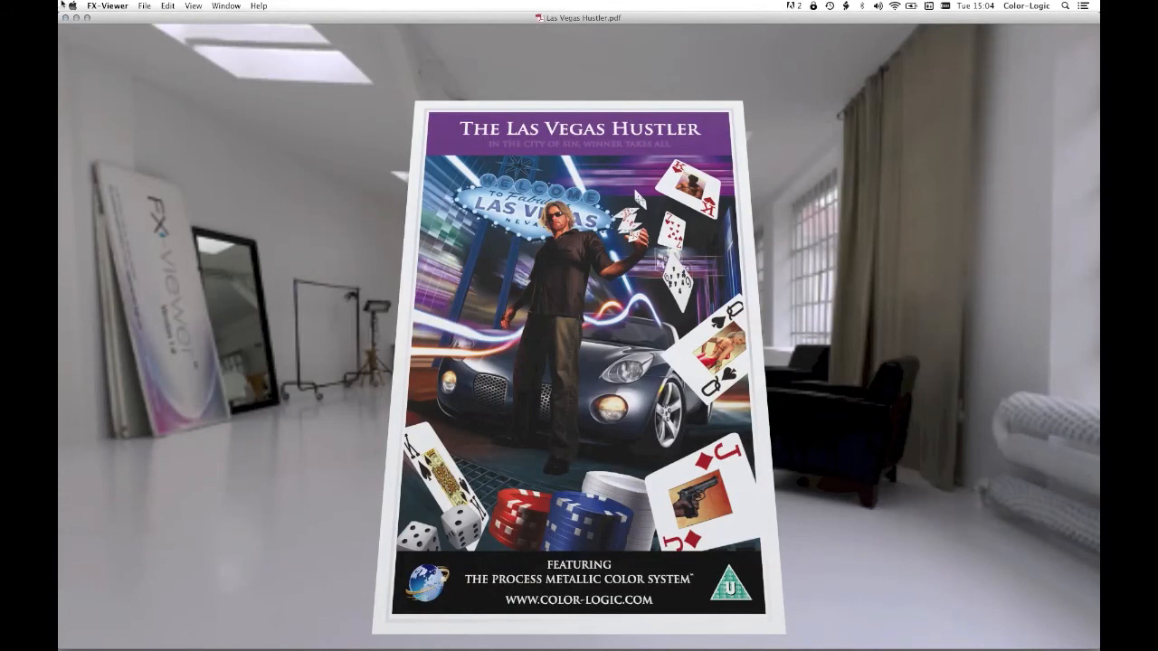
- Check the FX-Viewer version information and close its window
{"action": "left_click", "coordinate": [106, 5]}
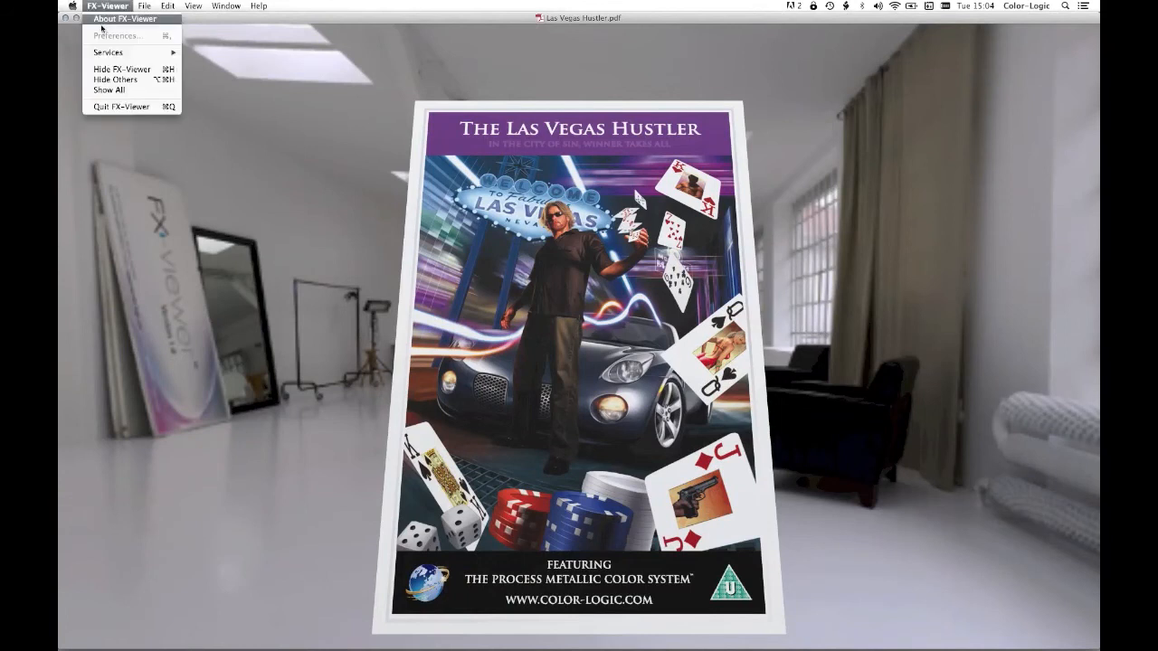
{"action": "left_click", "coordinate": [105, 19]}
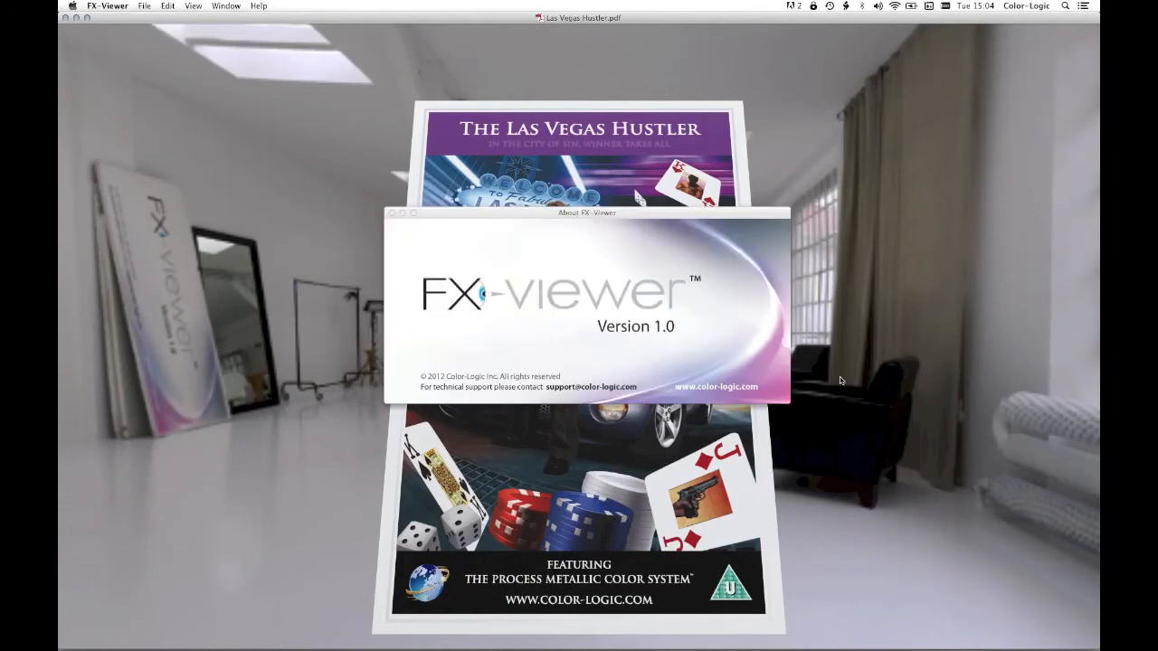
{"action": "left_click", "coordinate": [391, 214]}
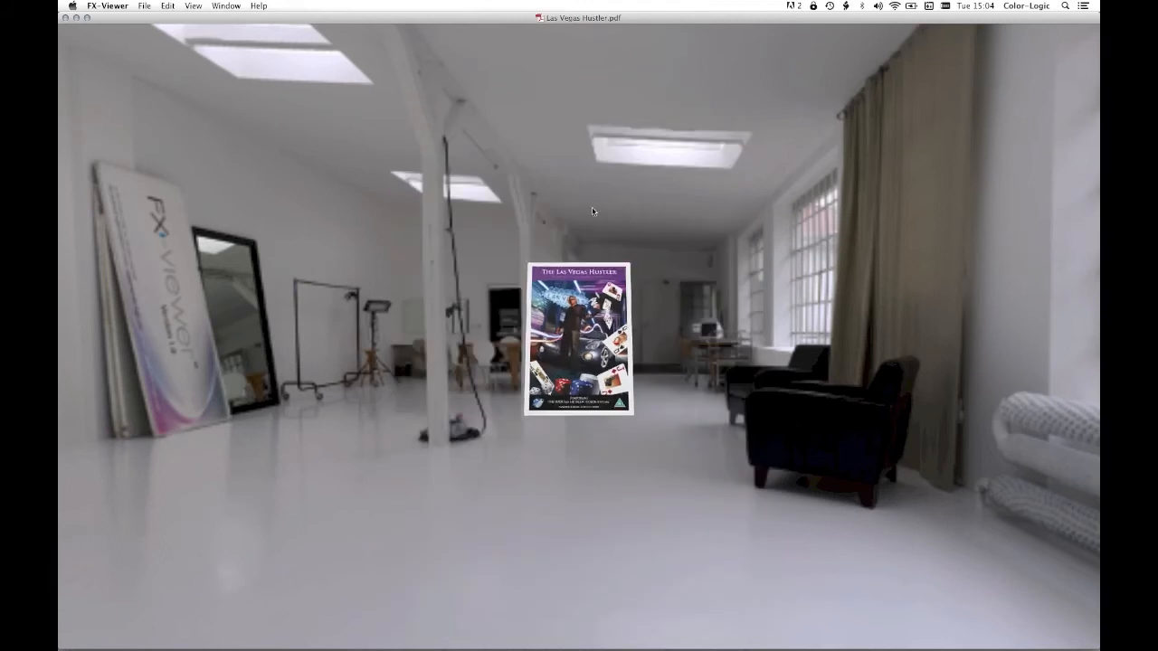
- Shift the view of the poster within the studio environment and reset it to the default
{"action": "left_click_drag", "start_coordinate": [822, 380], "coordinate": [804, 397]}
{"action": "left_click", "coordinate": [226, 6]}
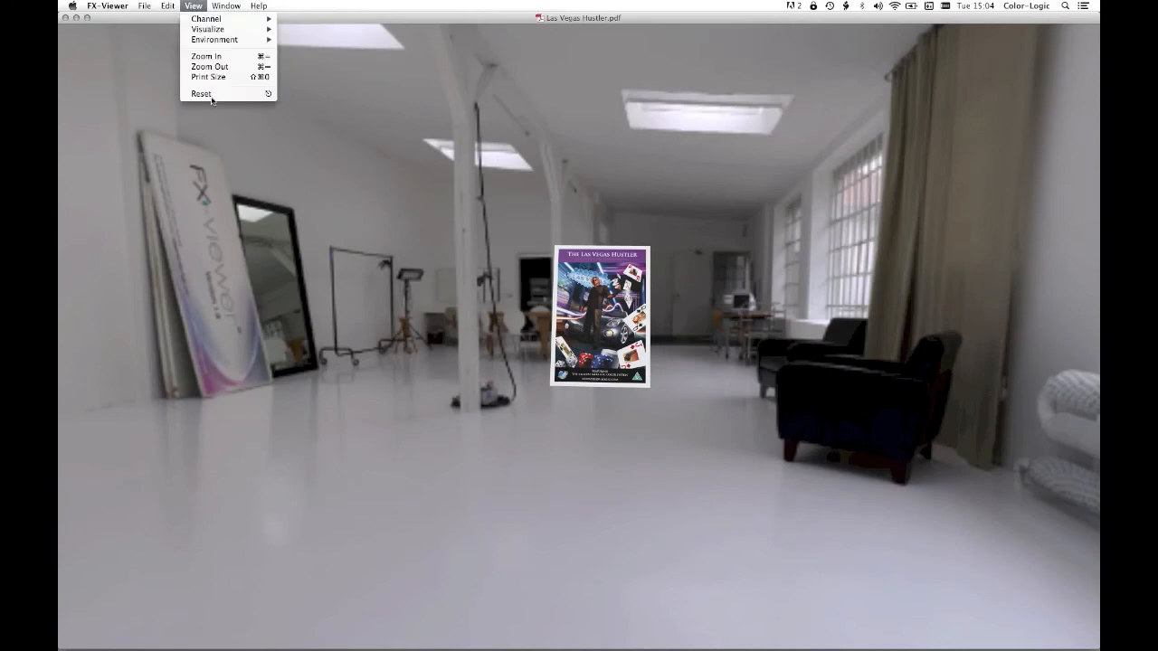
{"action": "left_click", "coordinate": [213, 95]}
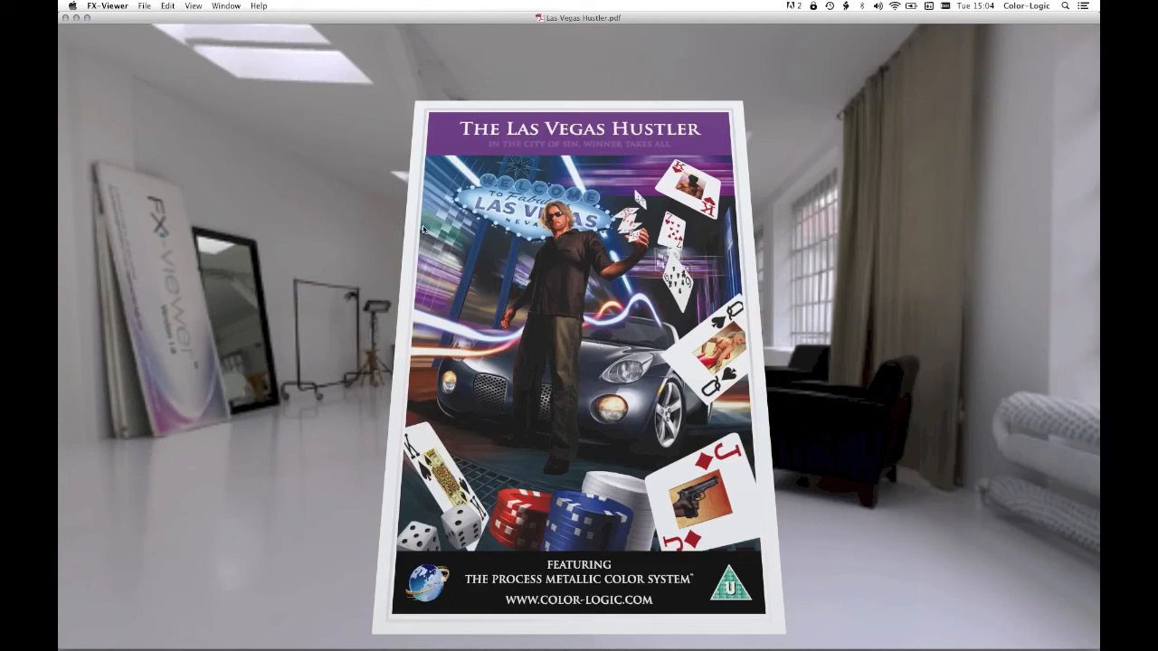
- Visualize the poster as Foil and tilt it to examine the metallic reflections
{"action": "left_click", "coordinate": [194, 5]}
{"action": "mouse_move", "coordinate": [202, 34]}
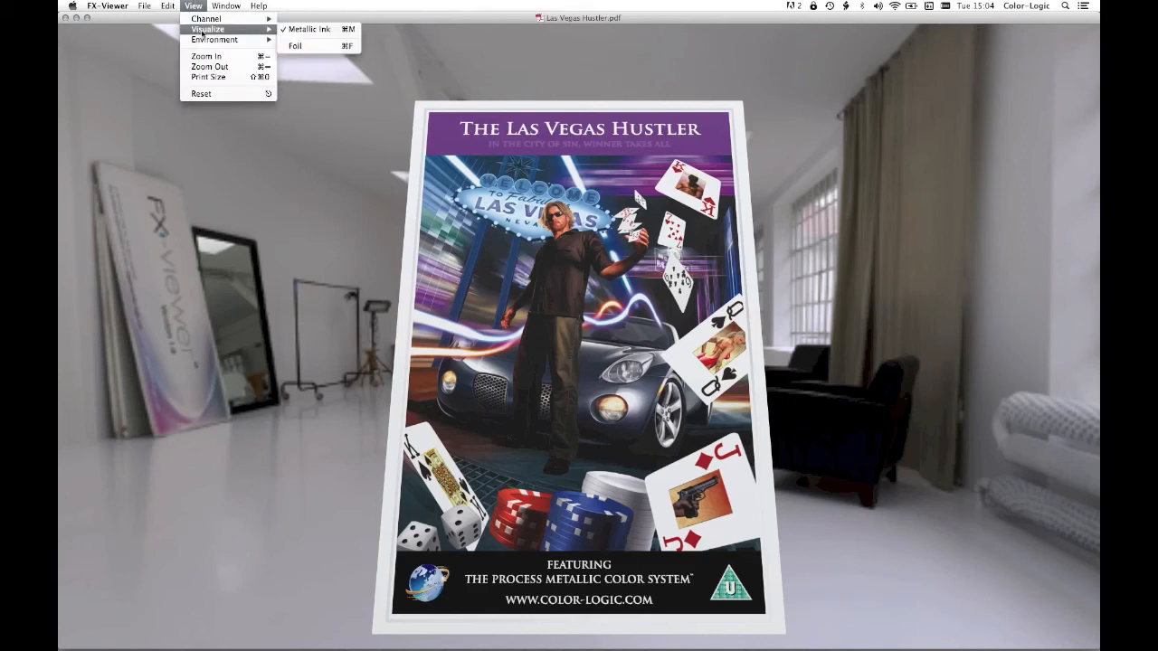
{"action": "left_click", "coordinate": [323, 50]}
{"action": "left_click_drag", "start_coordinate": [565, 227], "coordinate": [577, 271]}
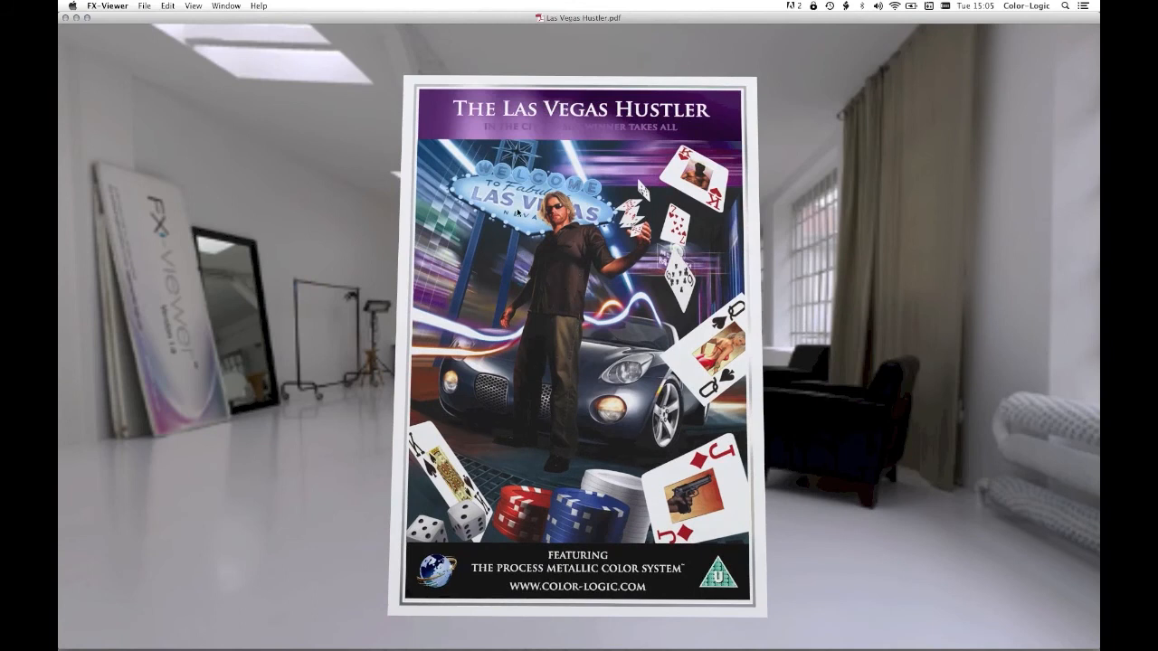